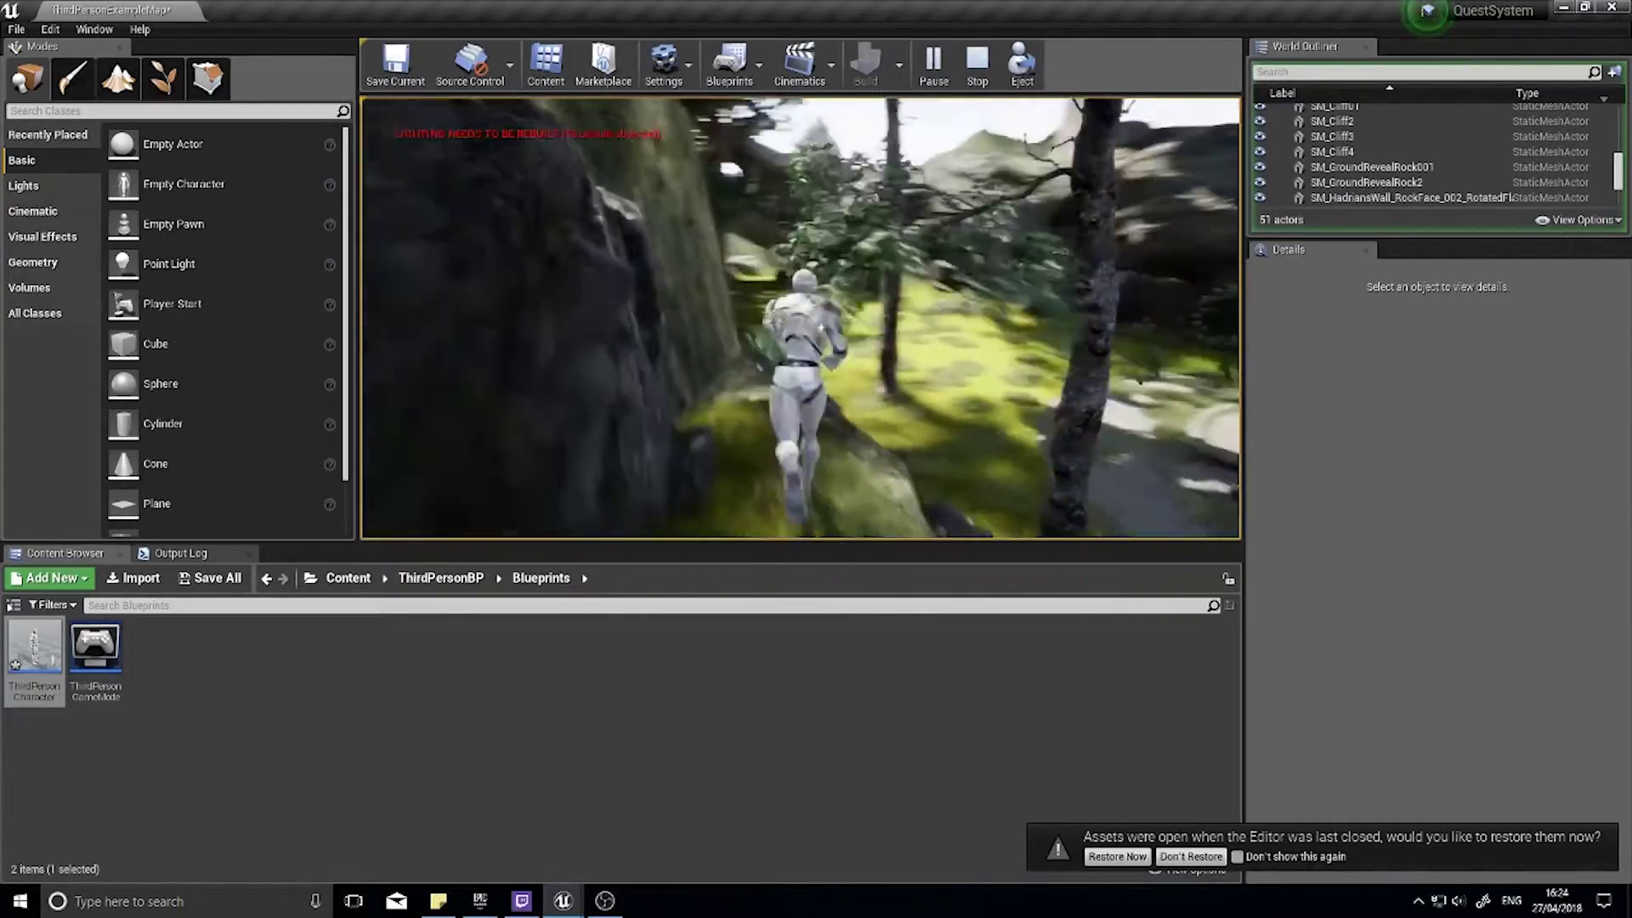
- Run the character around the play-in-editor level to examine the current follow camera, and end the play session
key("w")
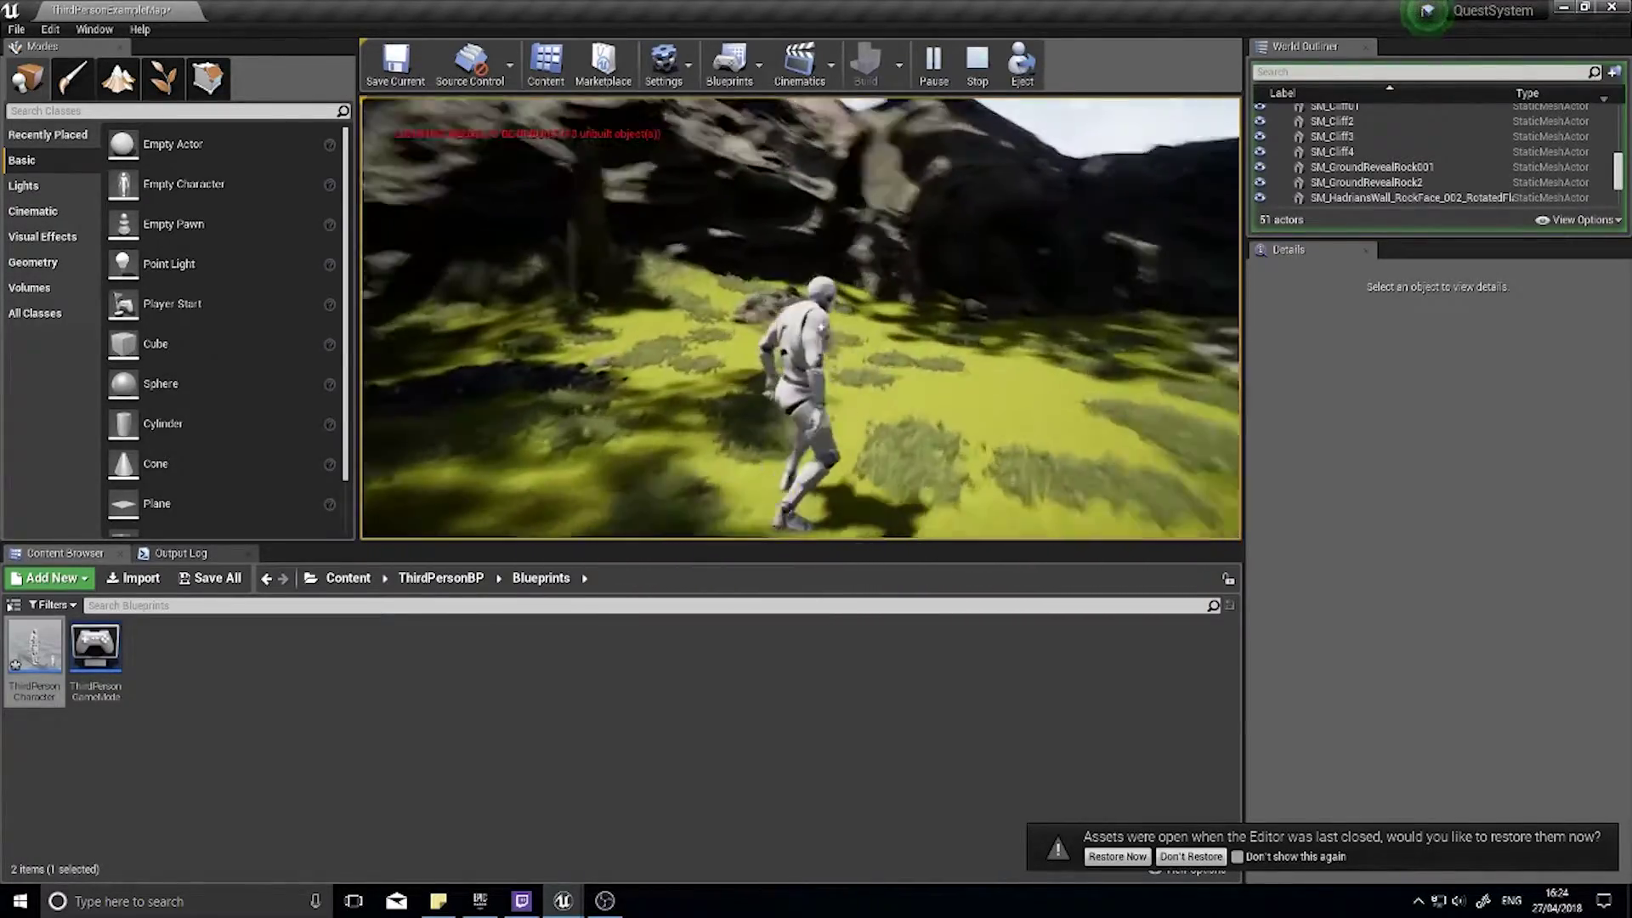
key("d")
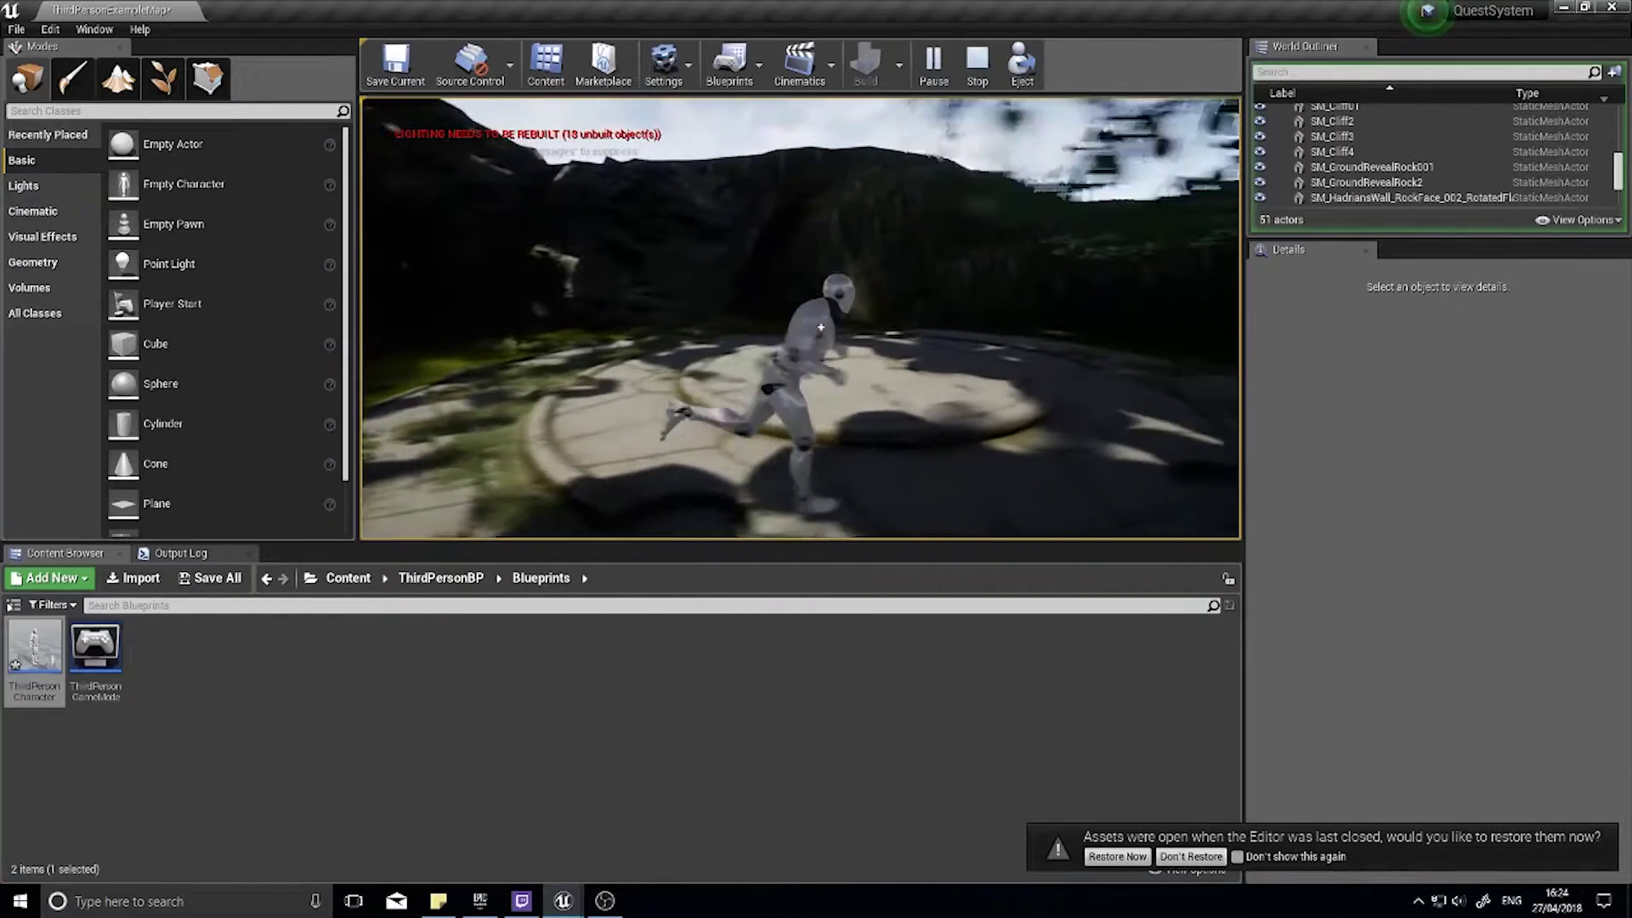
key("w")
key("a")
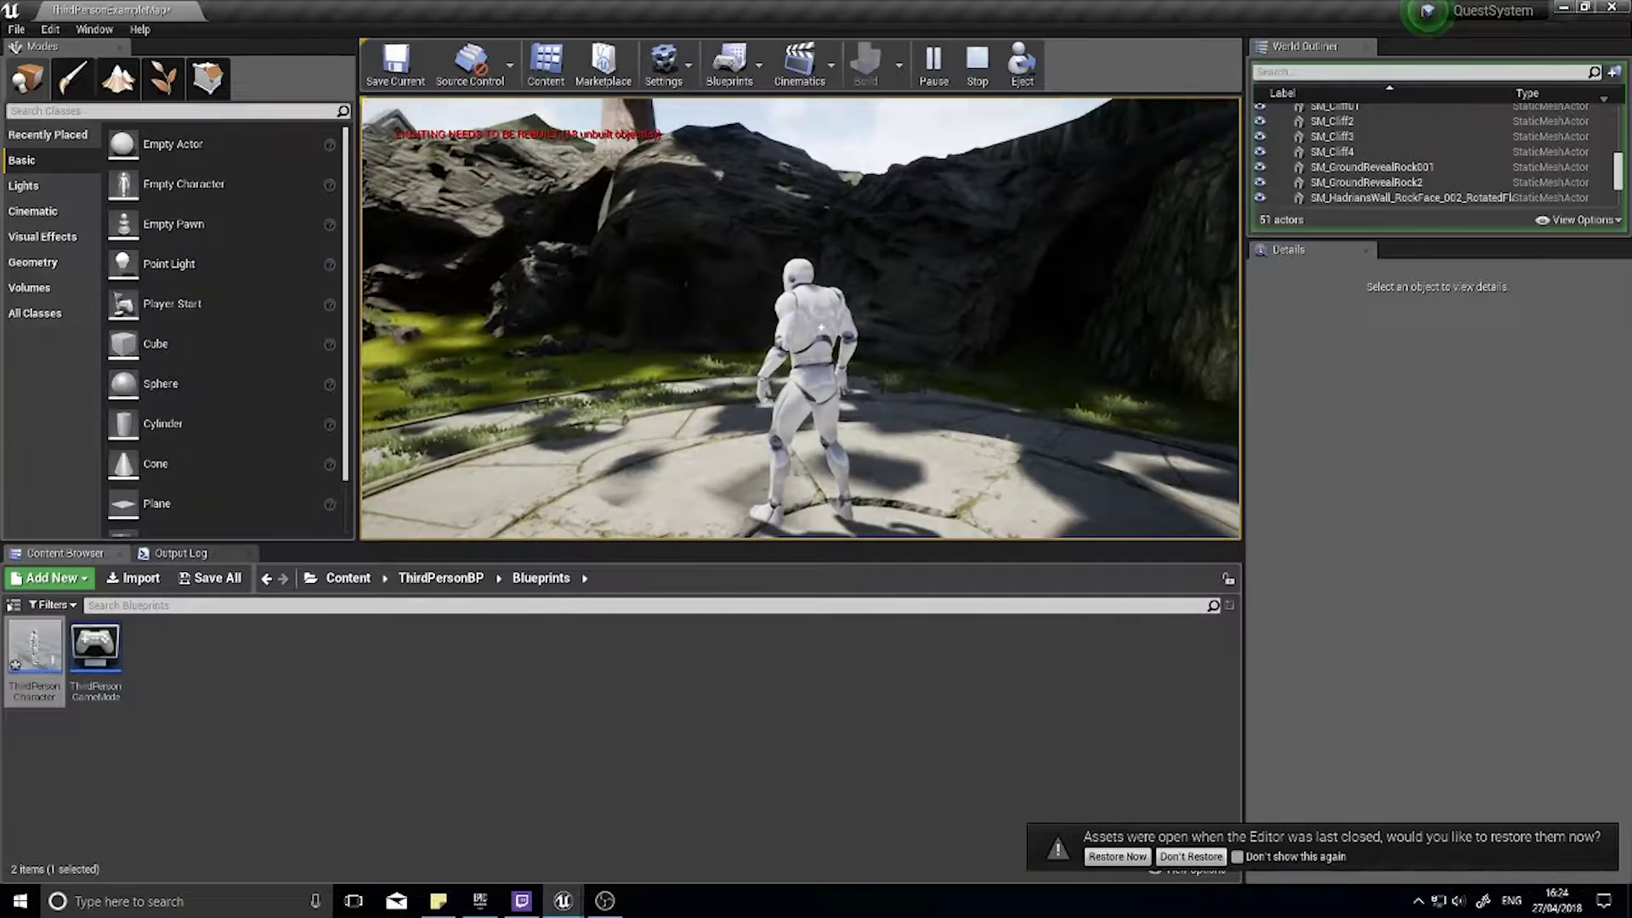
key("w")
key("w")
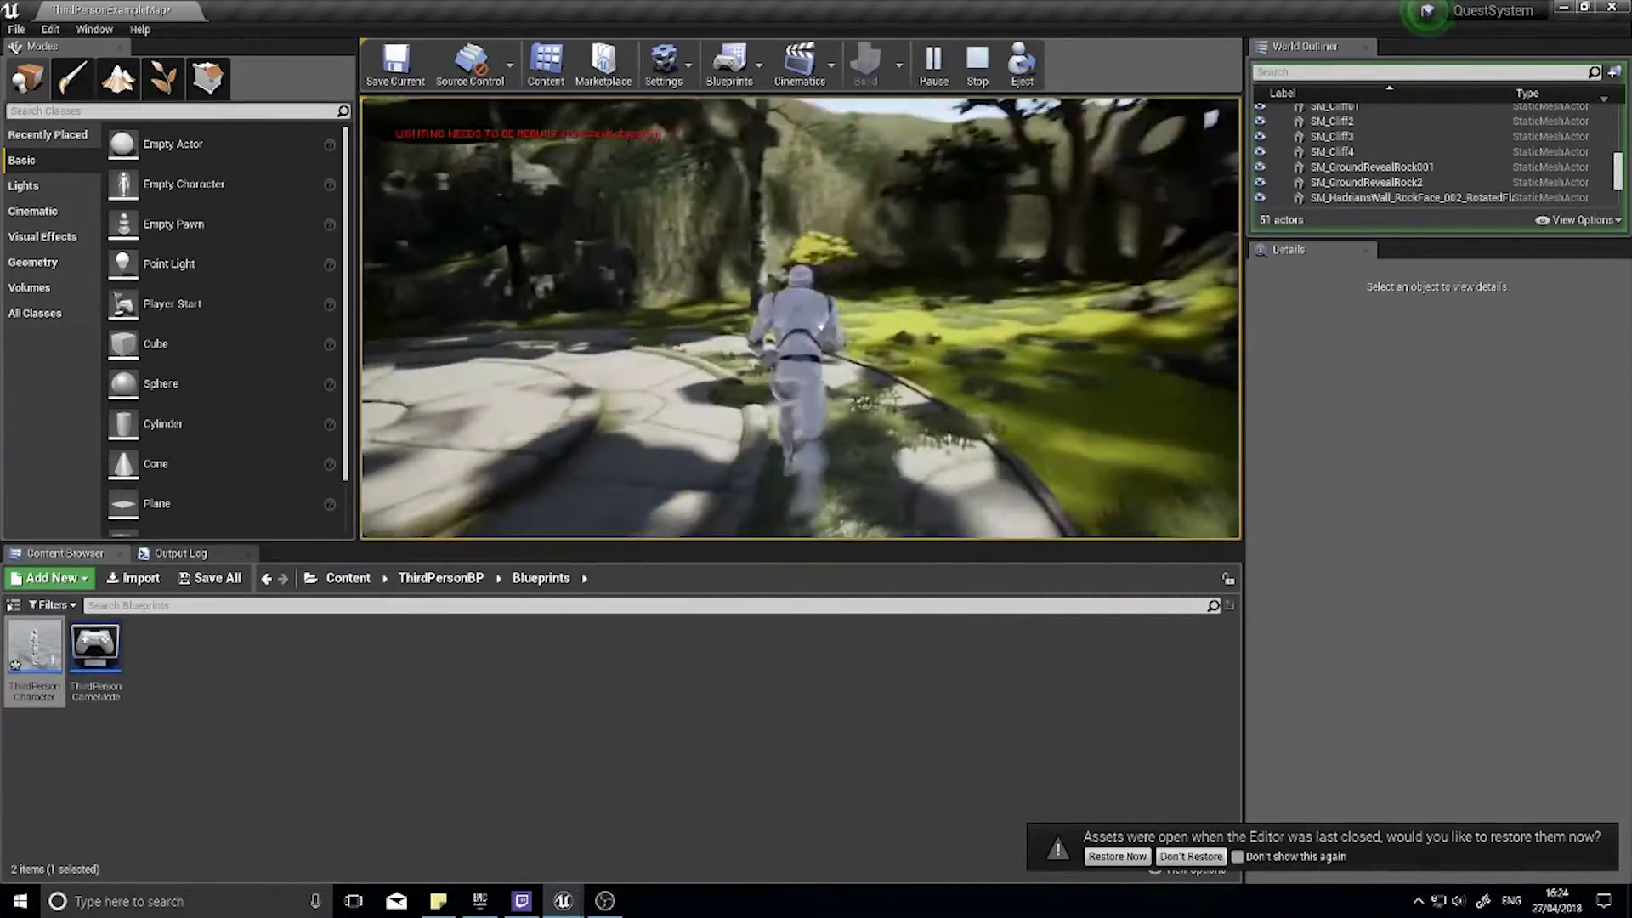
key("w")
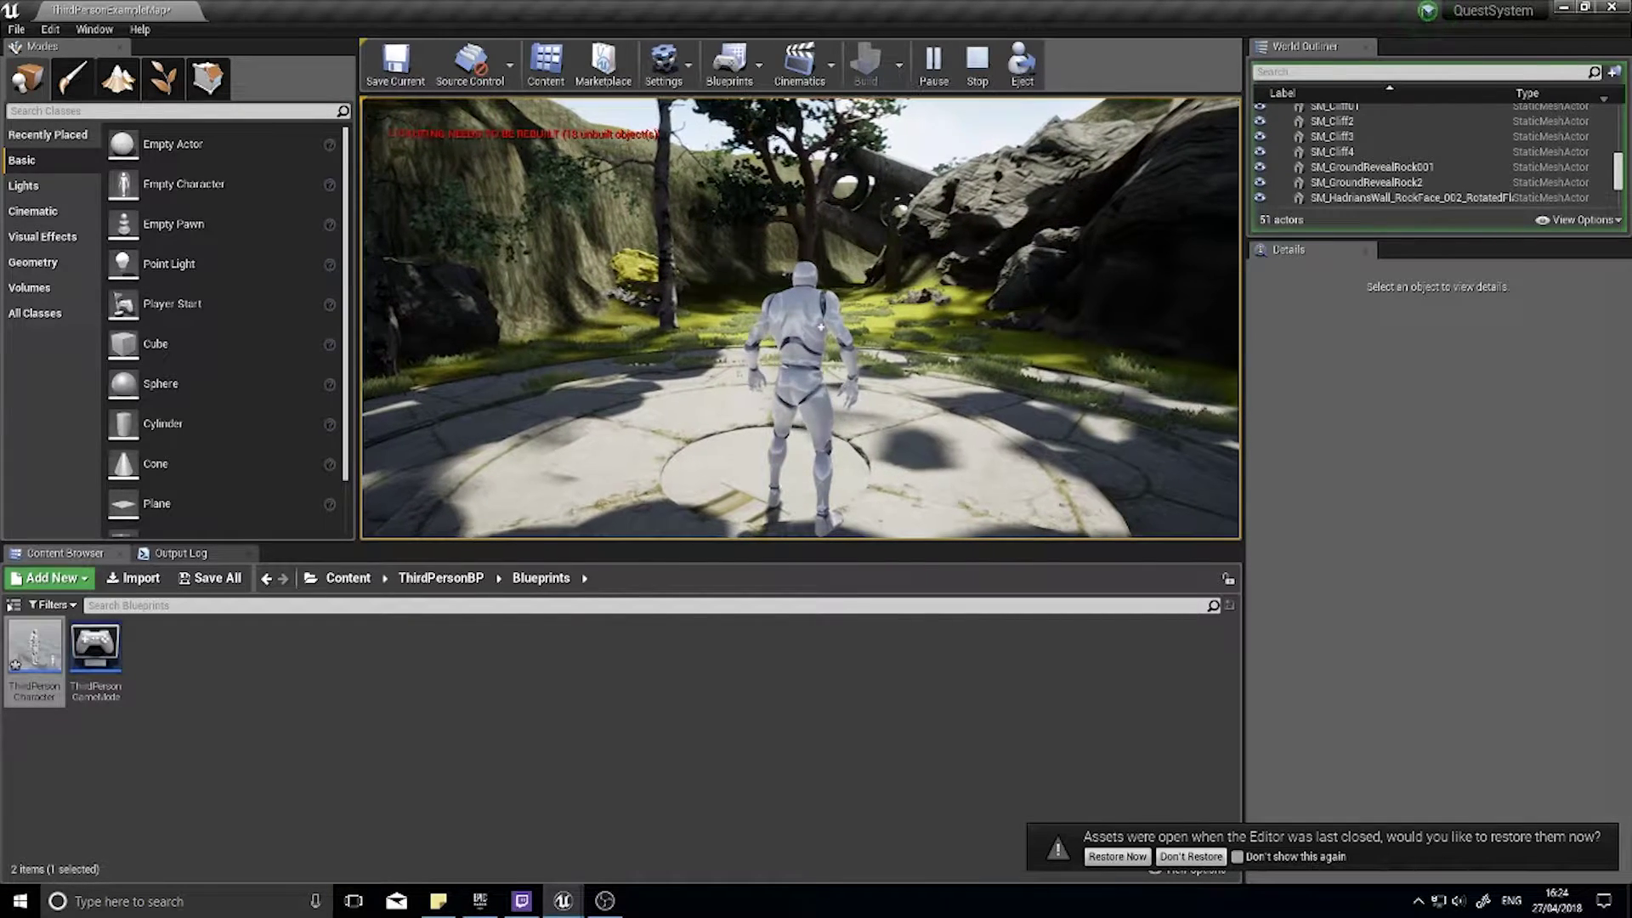
key("Escape")
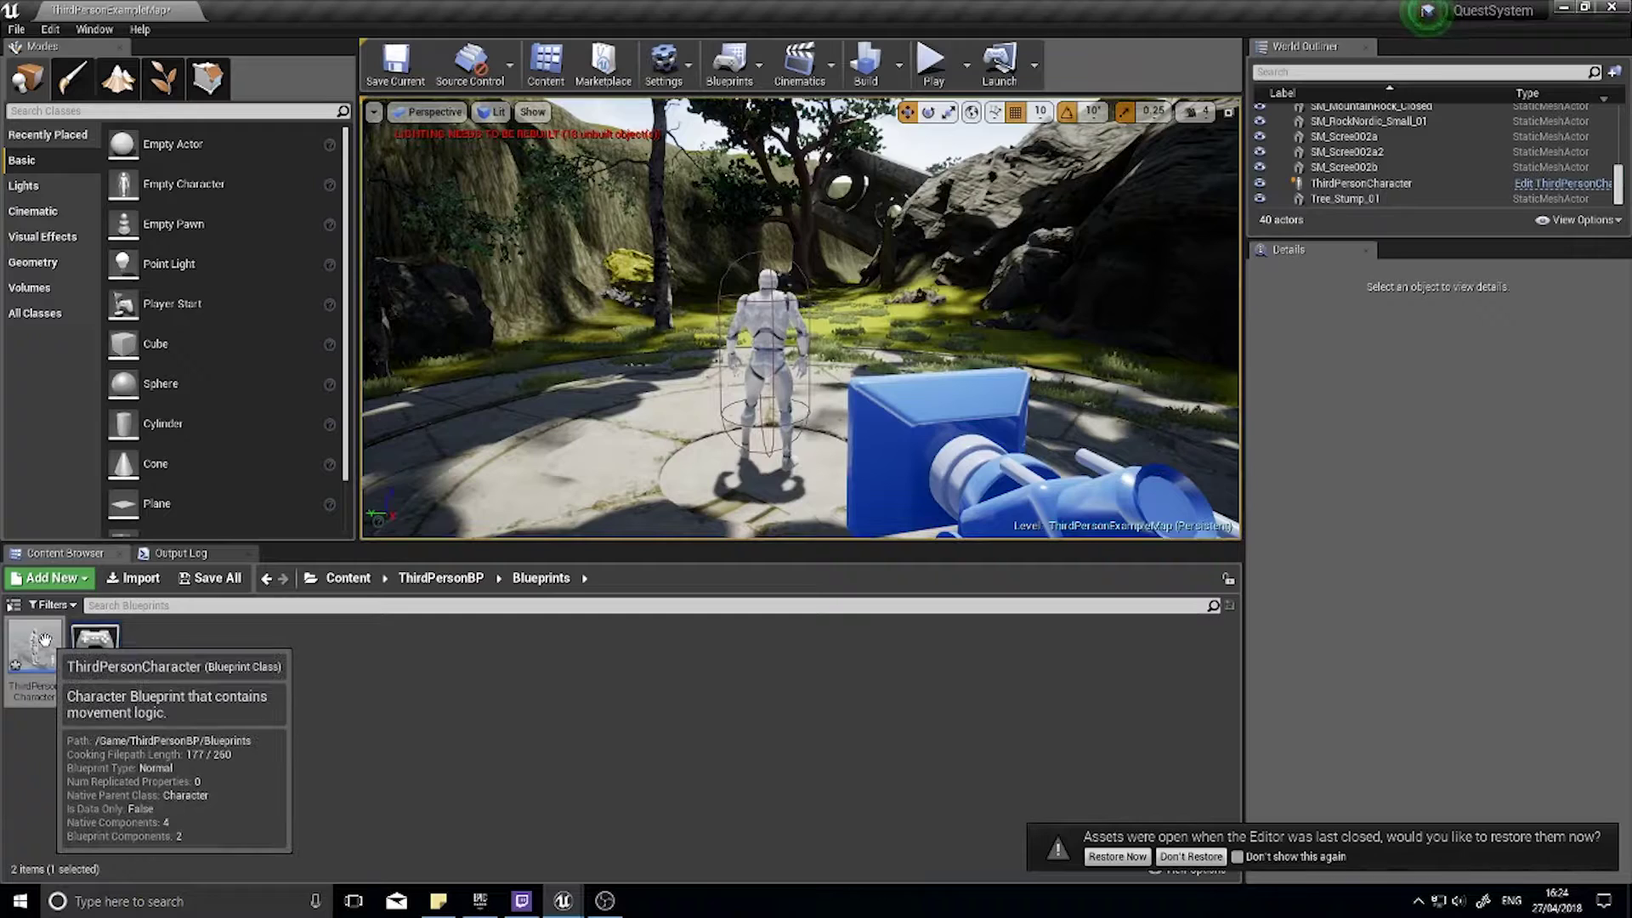
- Open the ThirdPersonCharacter blueprint and show the character and its camera in the blueprint viewport
double_click(44, 639)
left_click(415, 103)
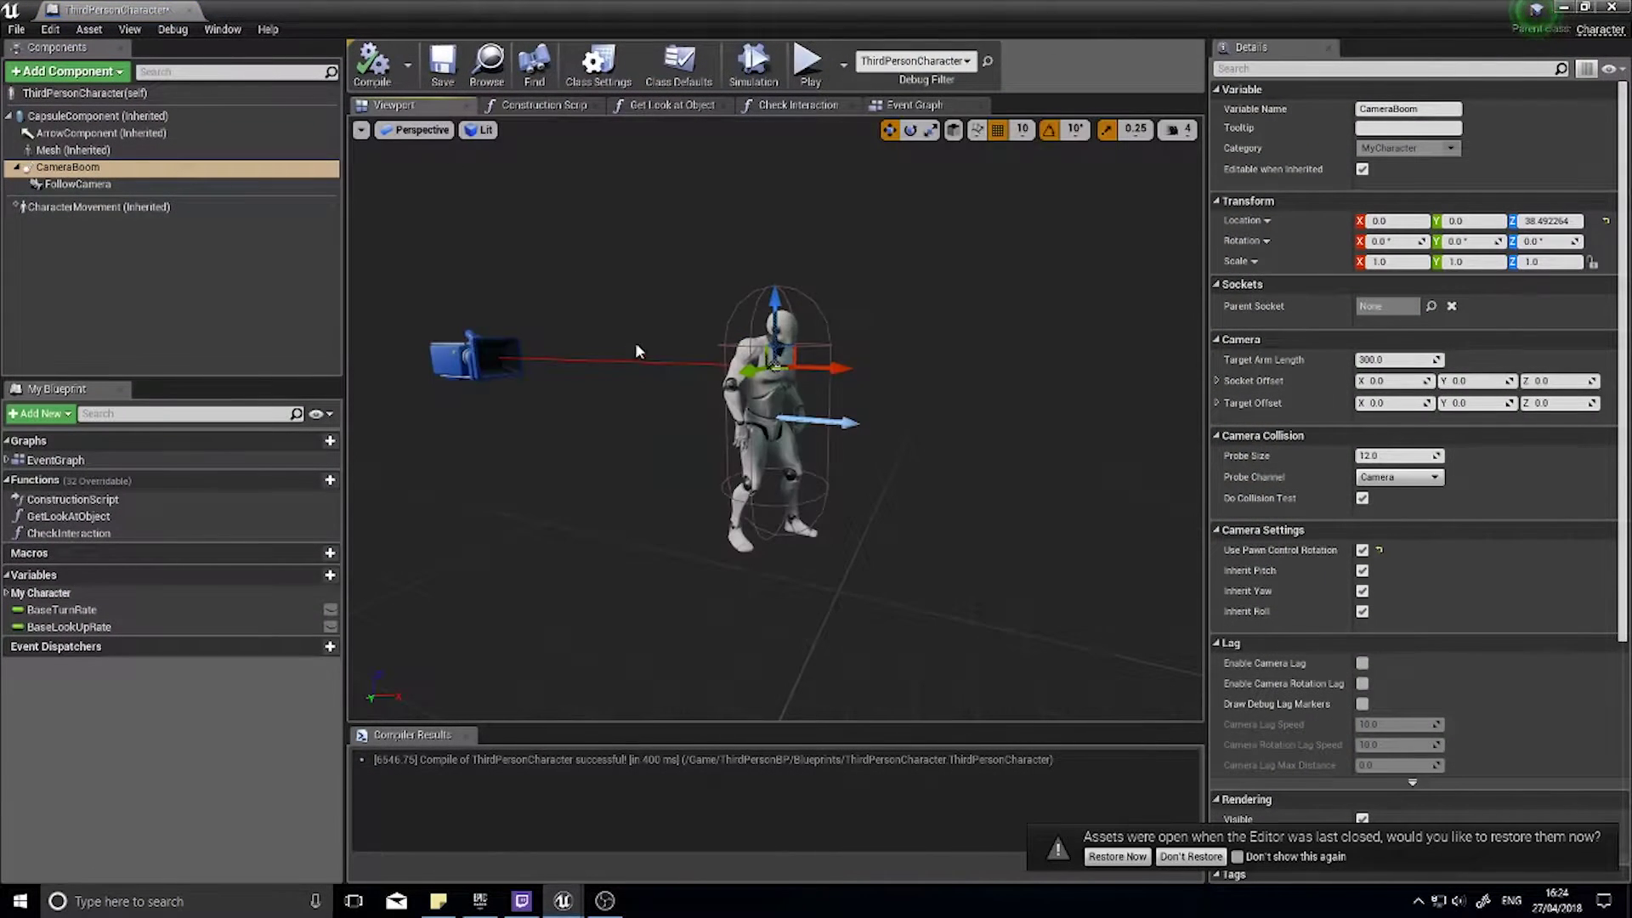
left_click_drag(641, 426, 688, 421, "alt")
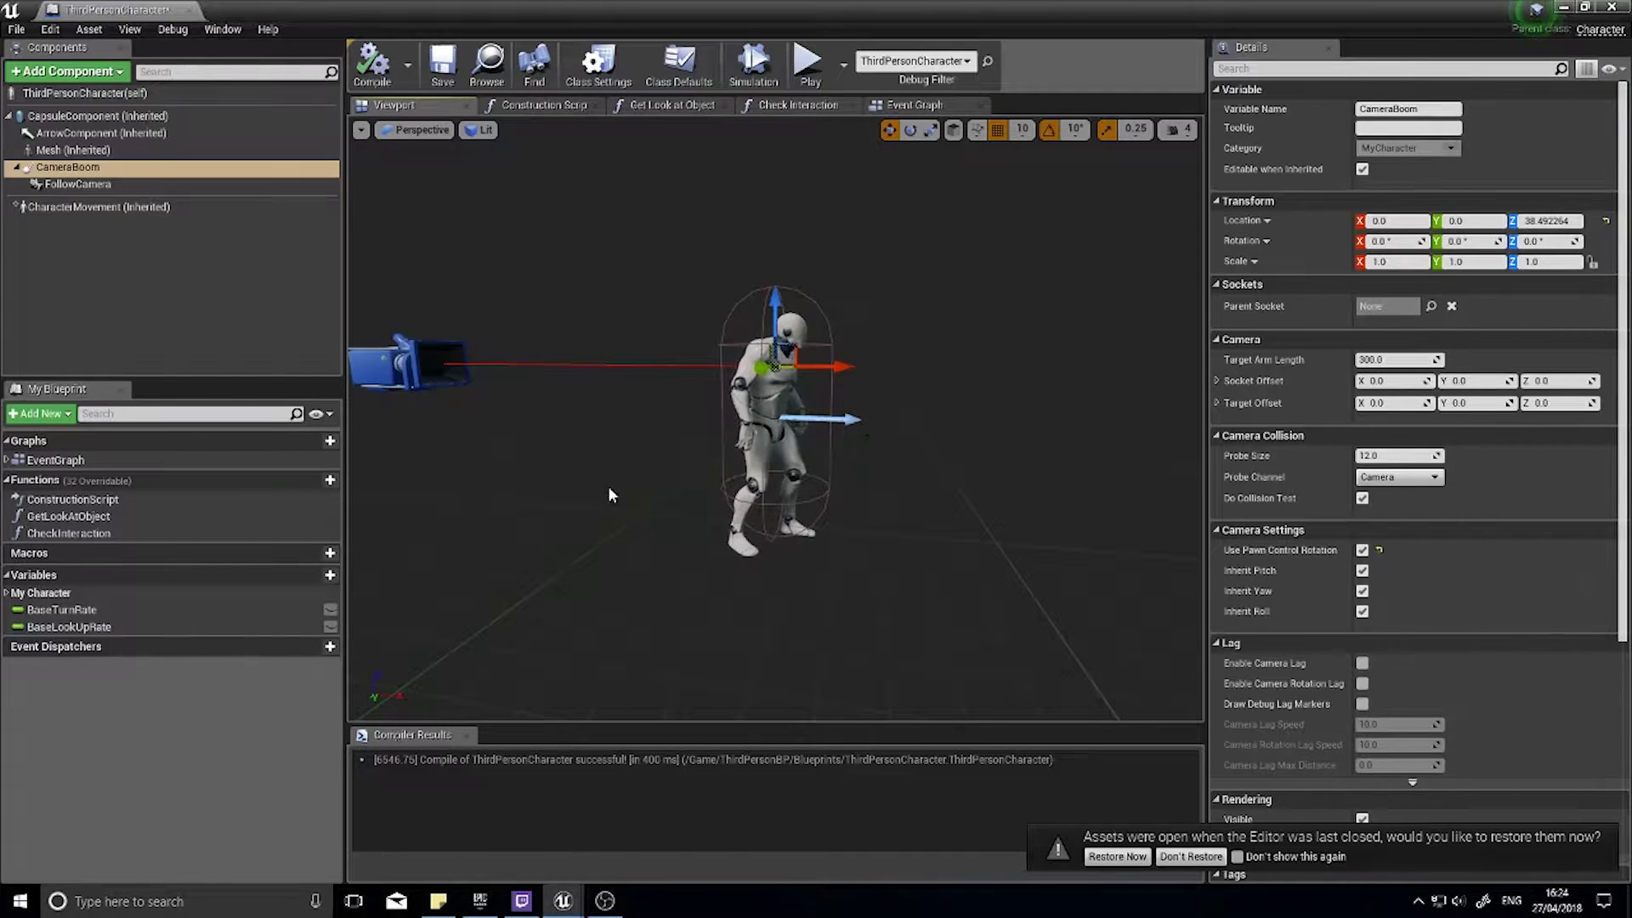
- Inspect the character's CapsuleComponent, ArrowComponent and Mesh one after another in the blueprint viewport
left_click(94, 119)
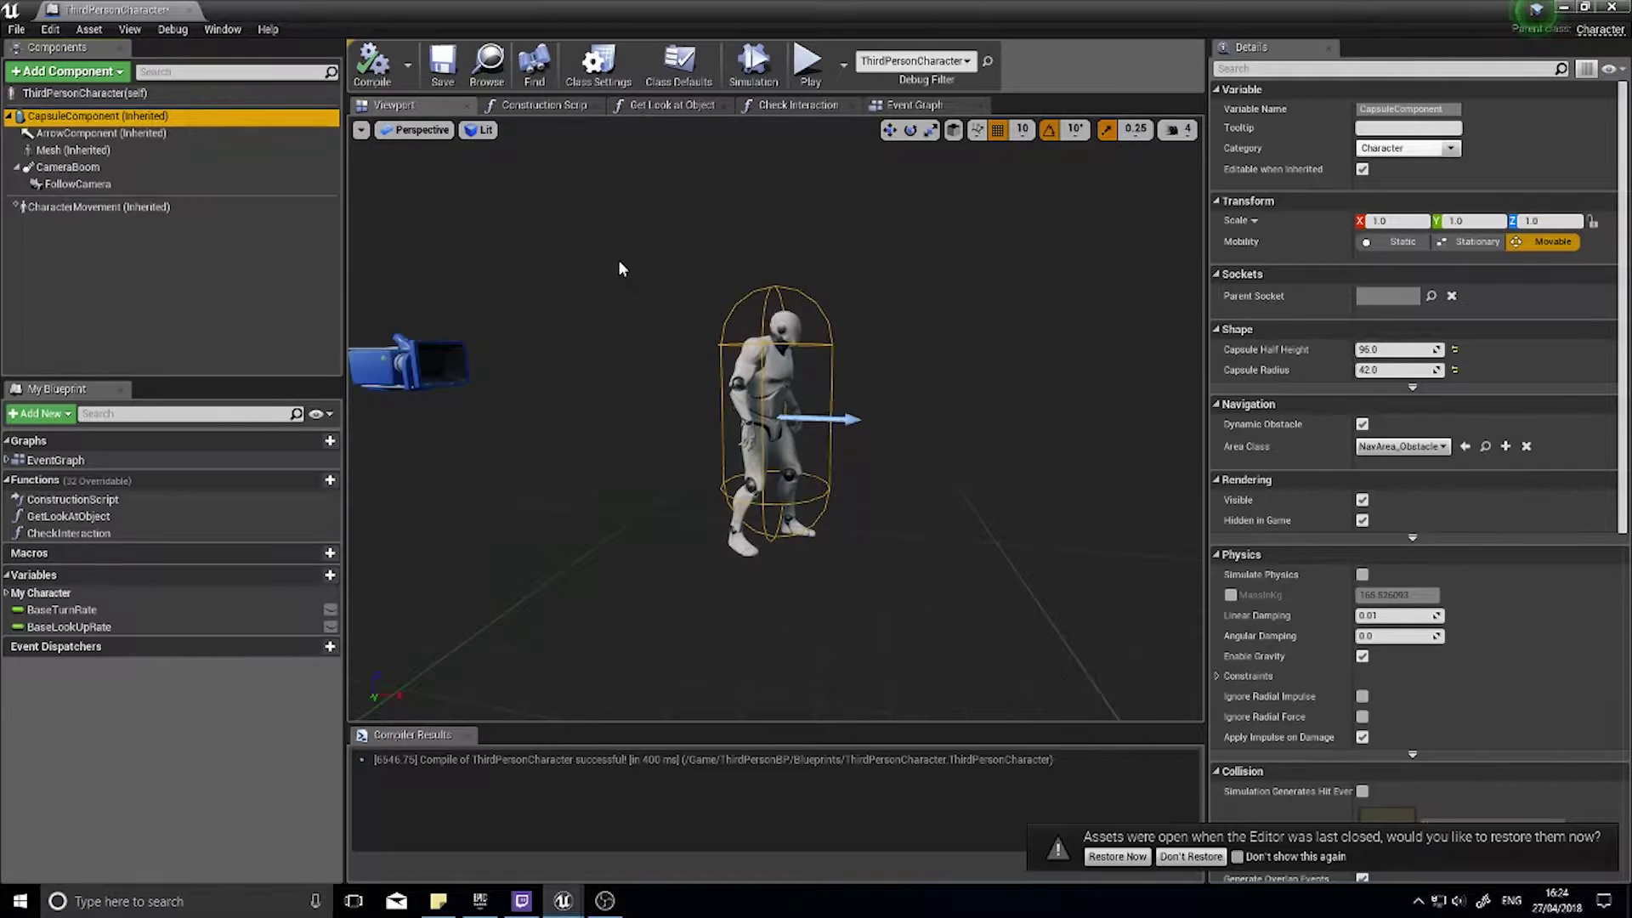
left_click_drag(832, 431, 774, 442, "alt")
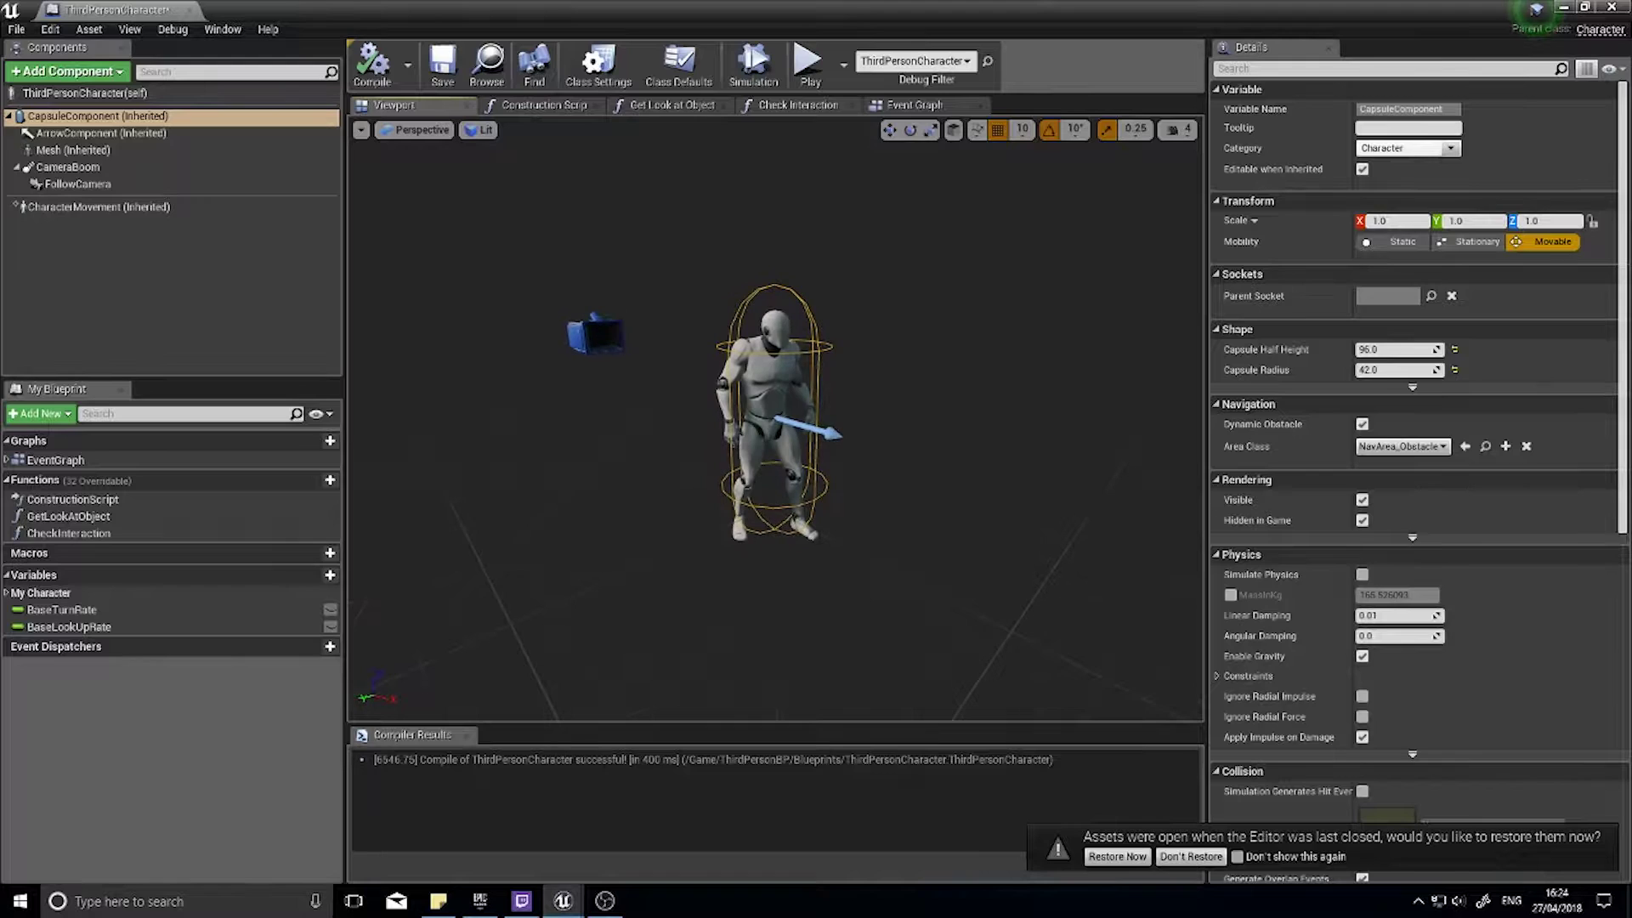
left_click(120, 134)
left_click_drag(544, 425, 510, 425, "alt")
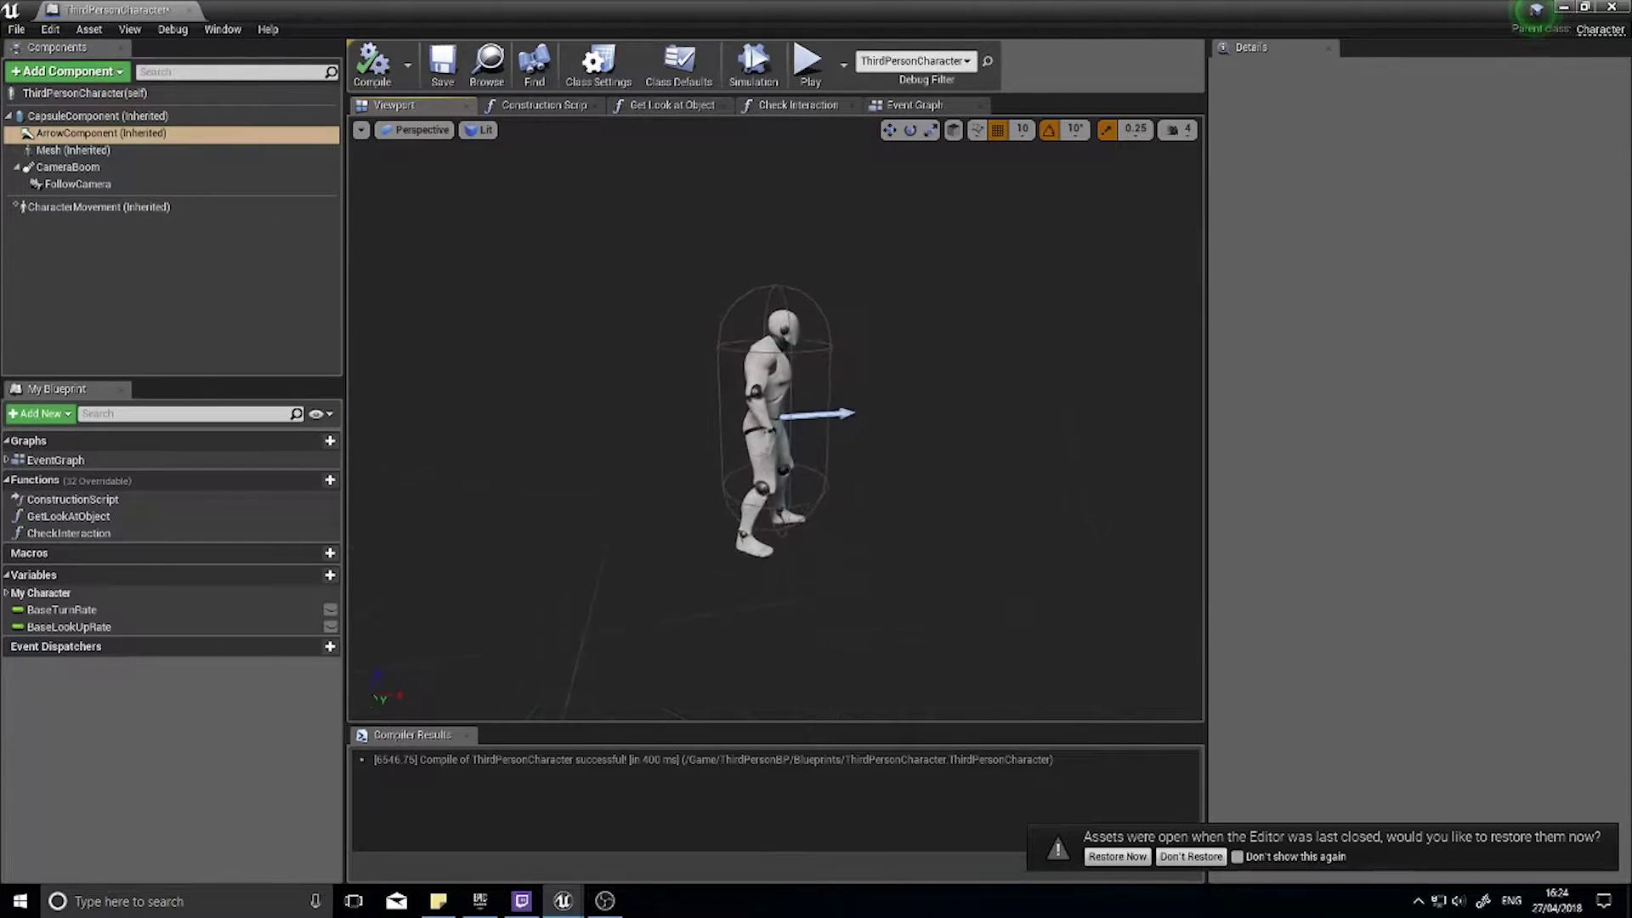
left_click_drag(809, 423, 884, 435)
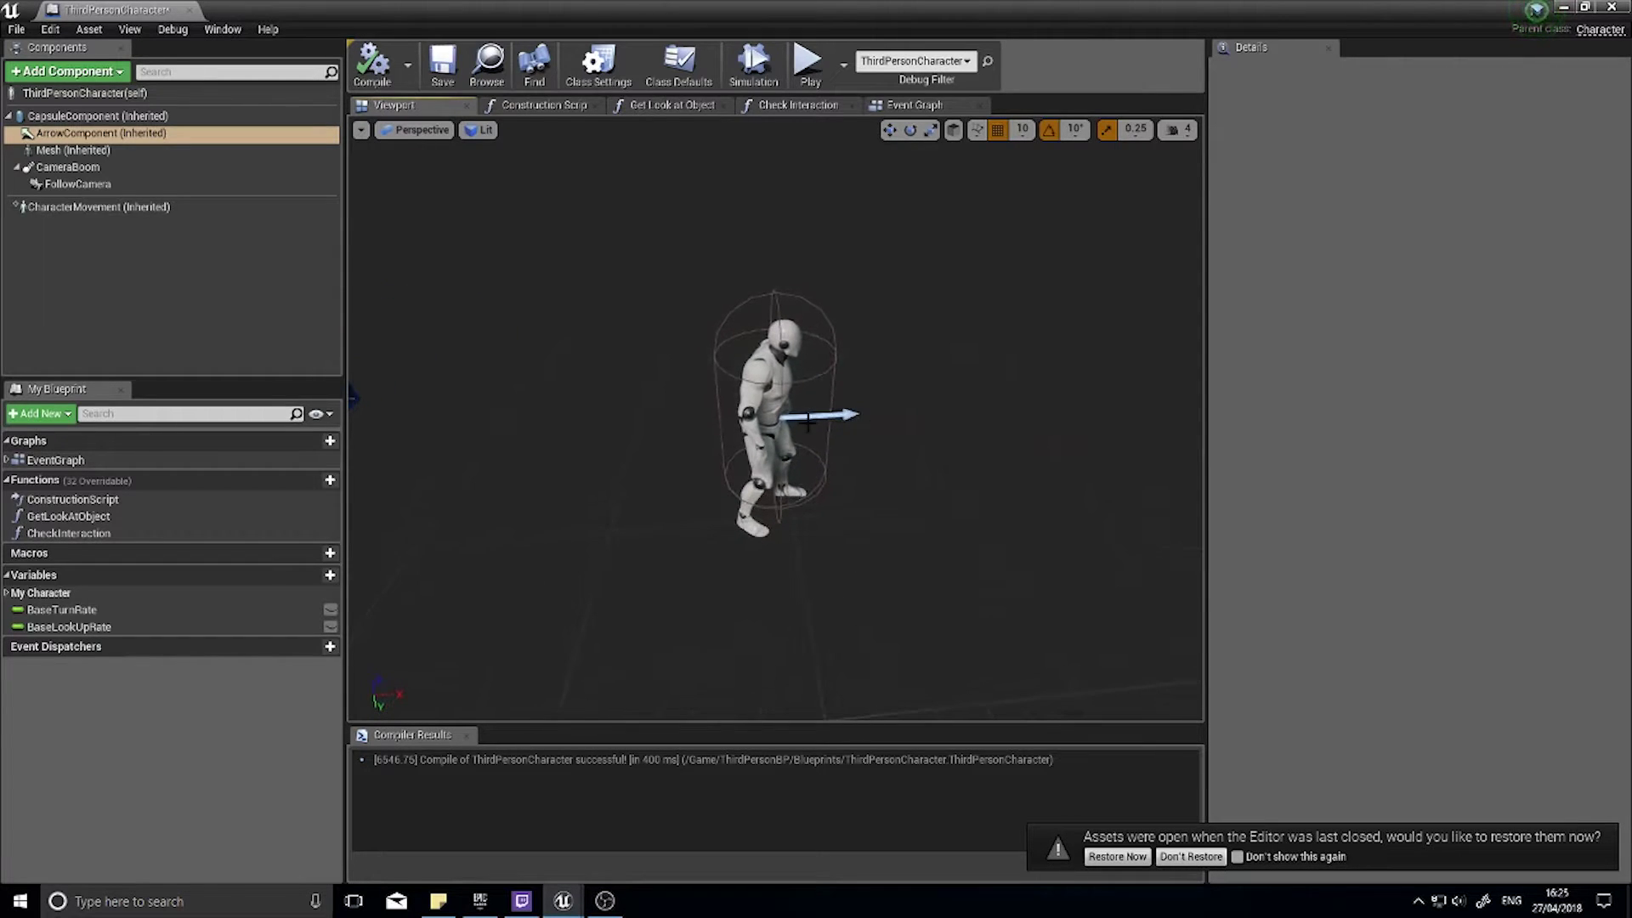
left_click(129, 150)
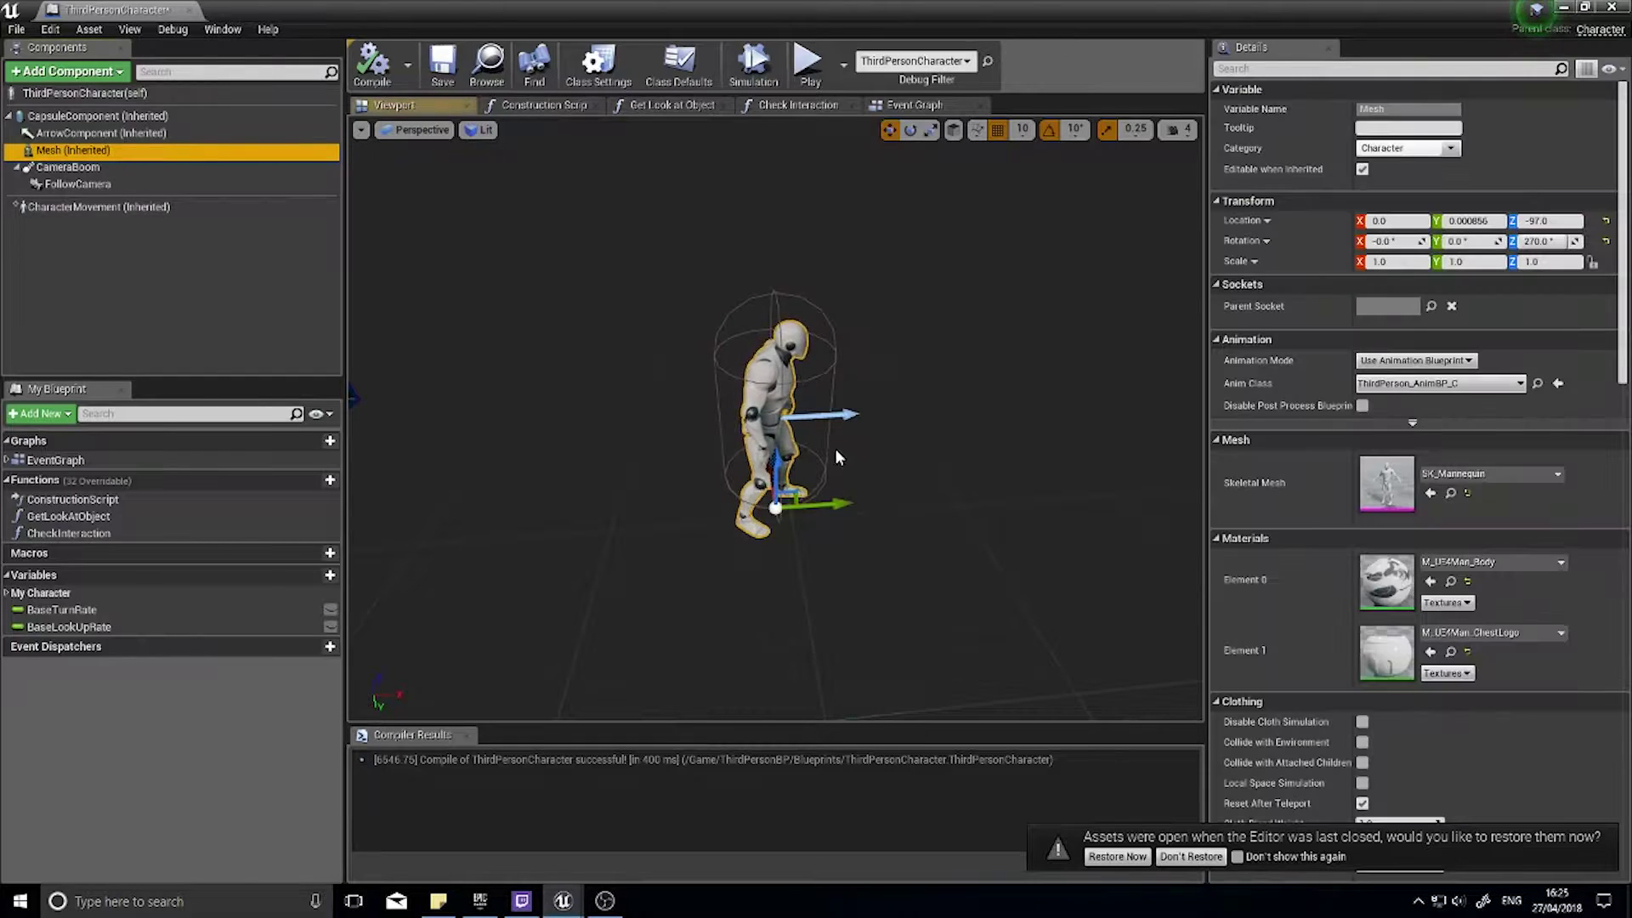
left_click_drag(839, 454, 784, 469)
- Inspect the CameraBoom and FollowCamera components, comparing their positions and properties relative to the character
left_click(66, 168)
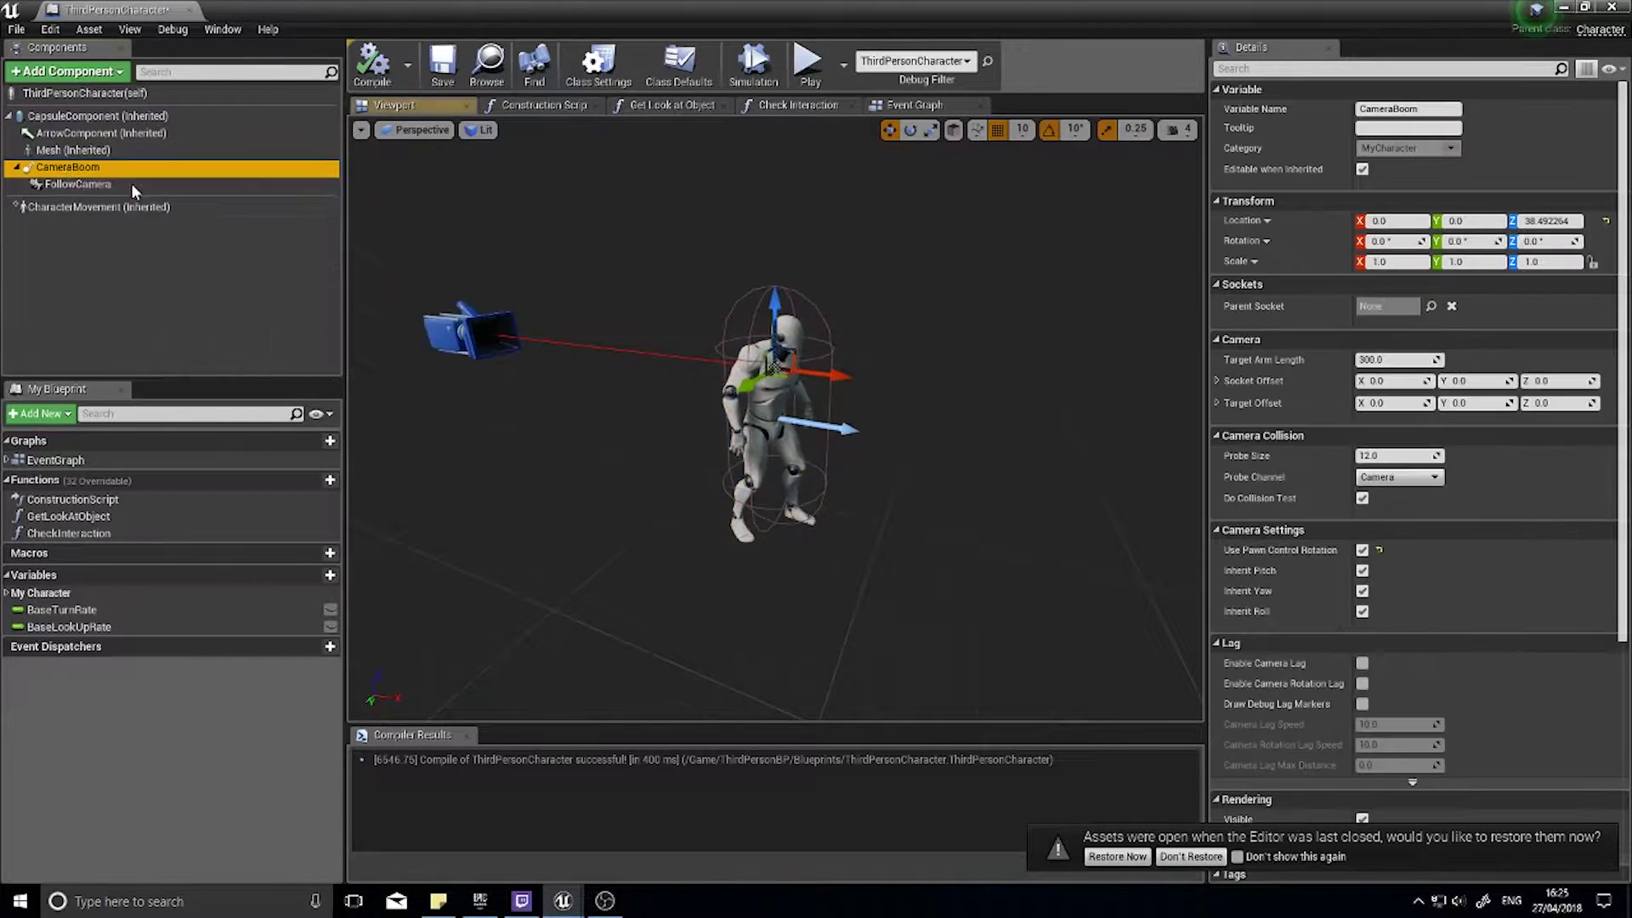
left_click(88, 184)
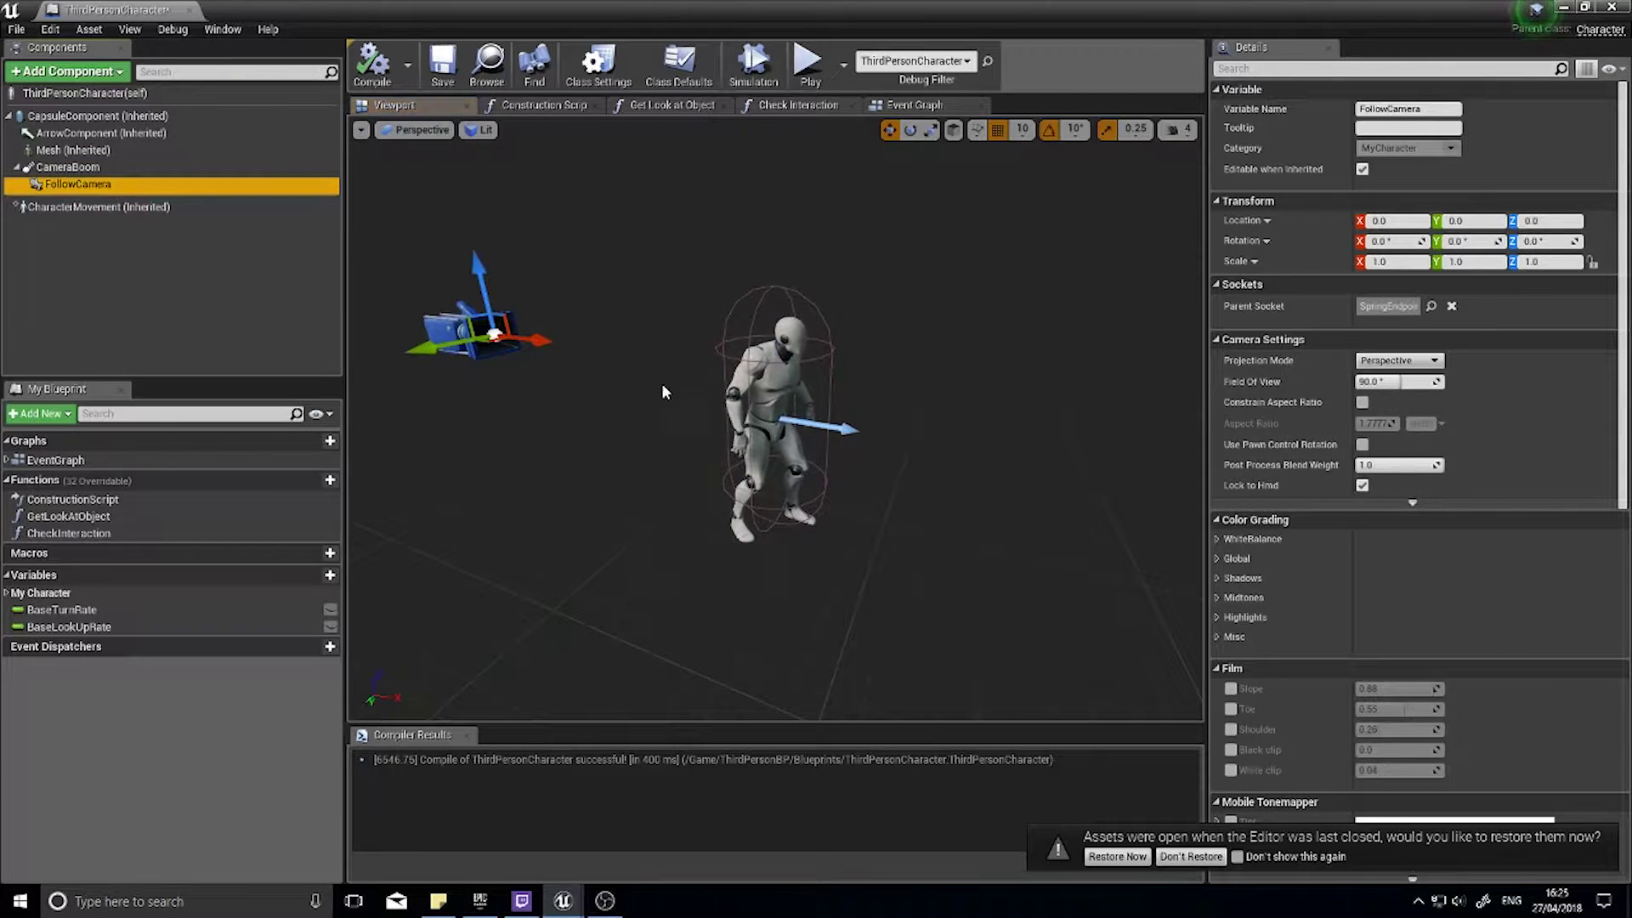
left_click_drag(660, 382, 748, 384)
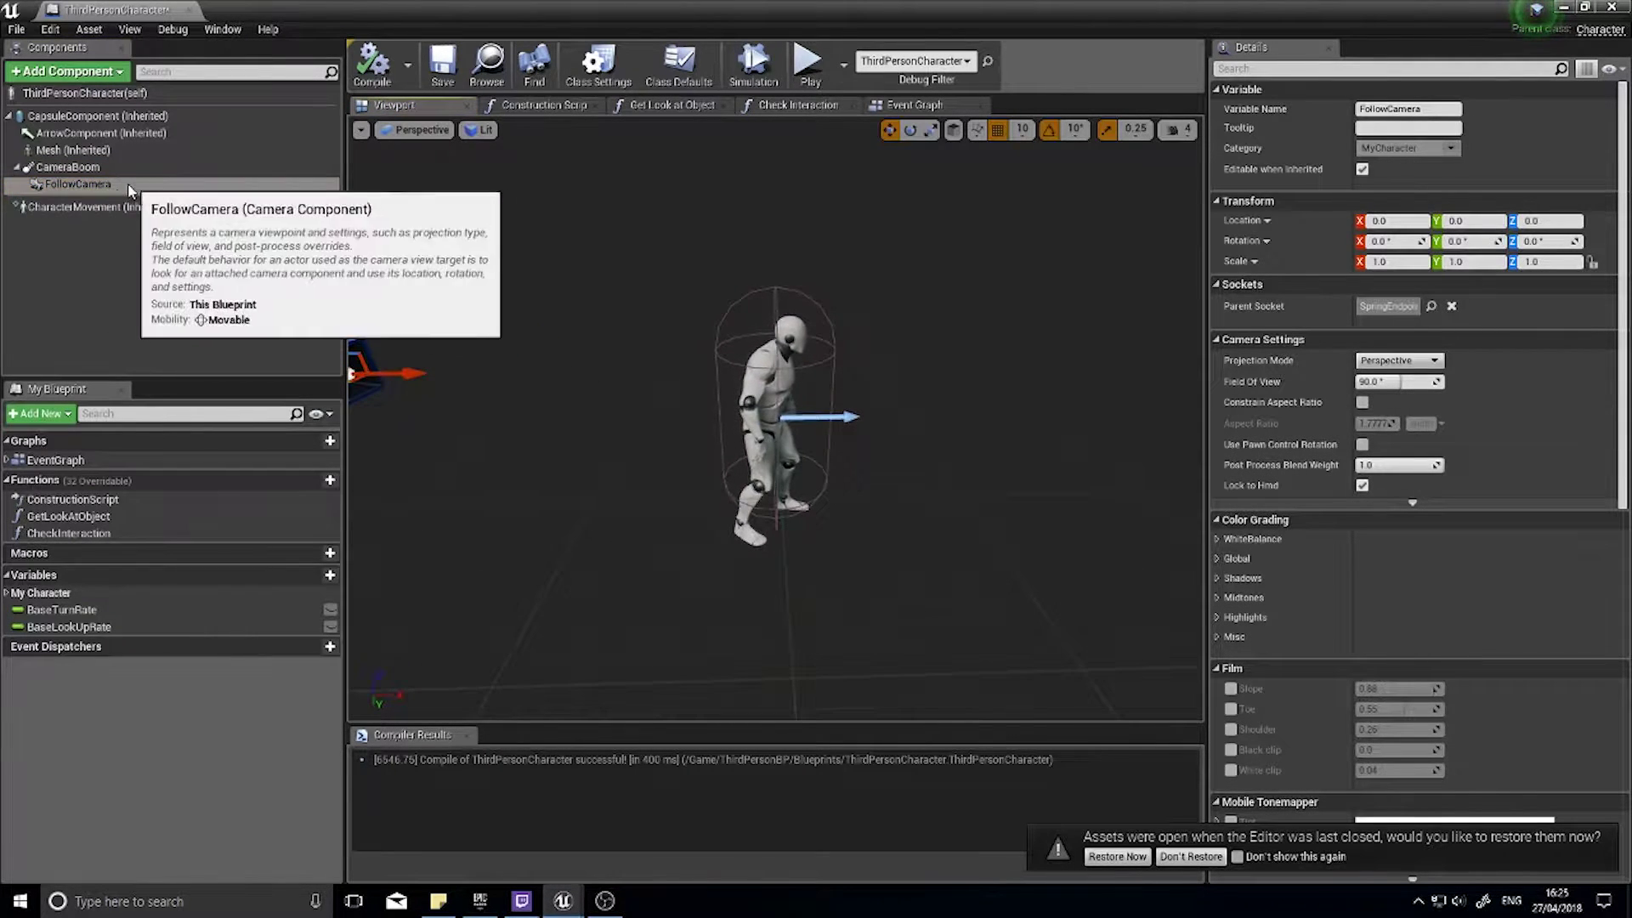
left_click(85, 168)
left_click_drag(696, 446, 752, 448)
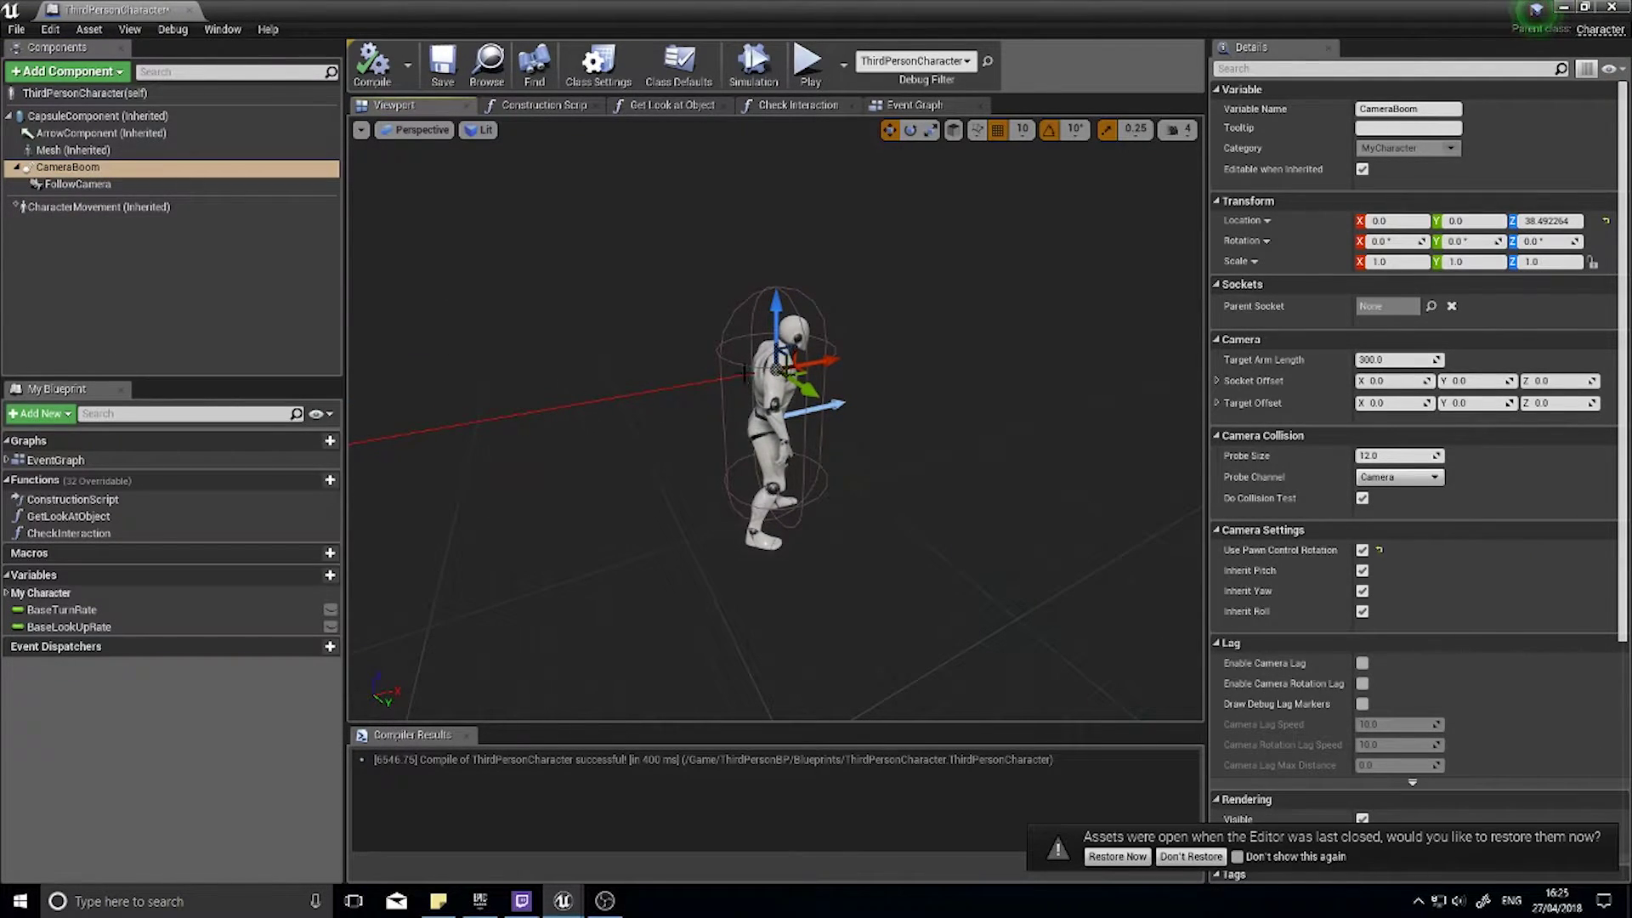
left_click_drag(746, 373, 798, 393)
scroll(796, 393, "up", 3)
scroll(795, 393, "down", 6)
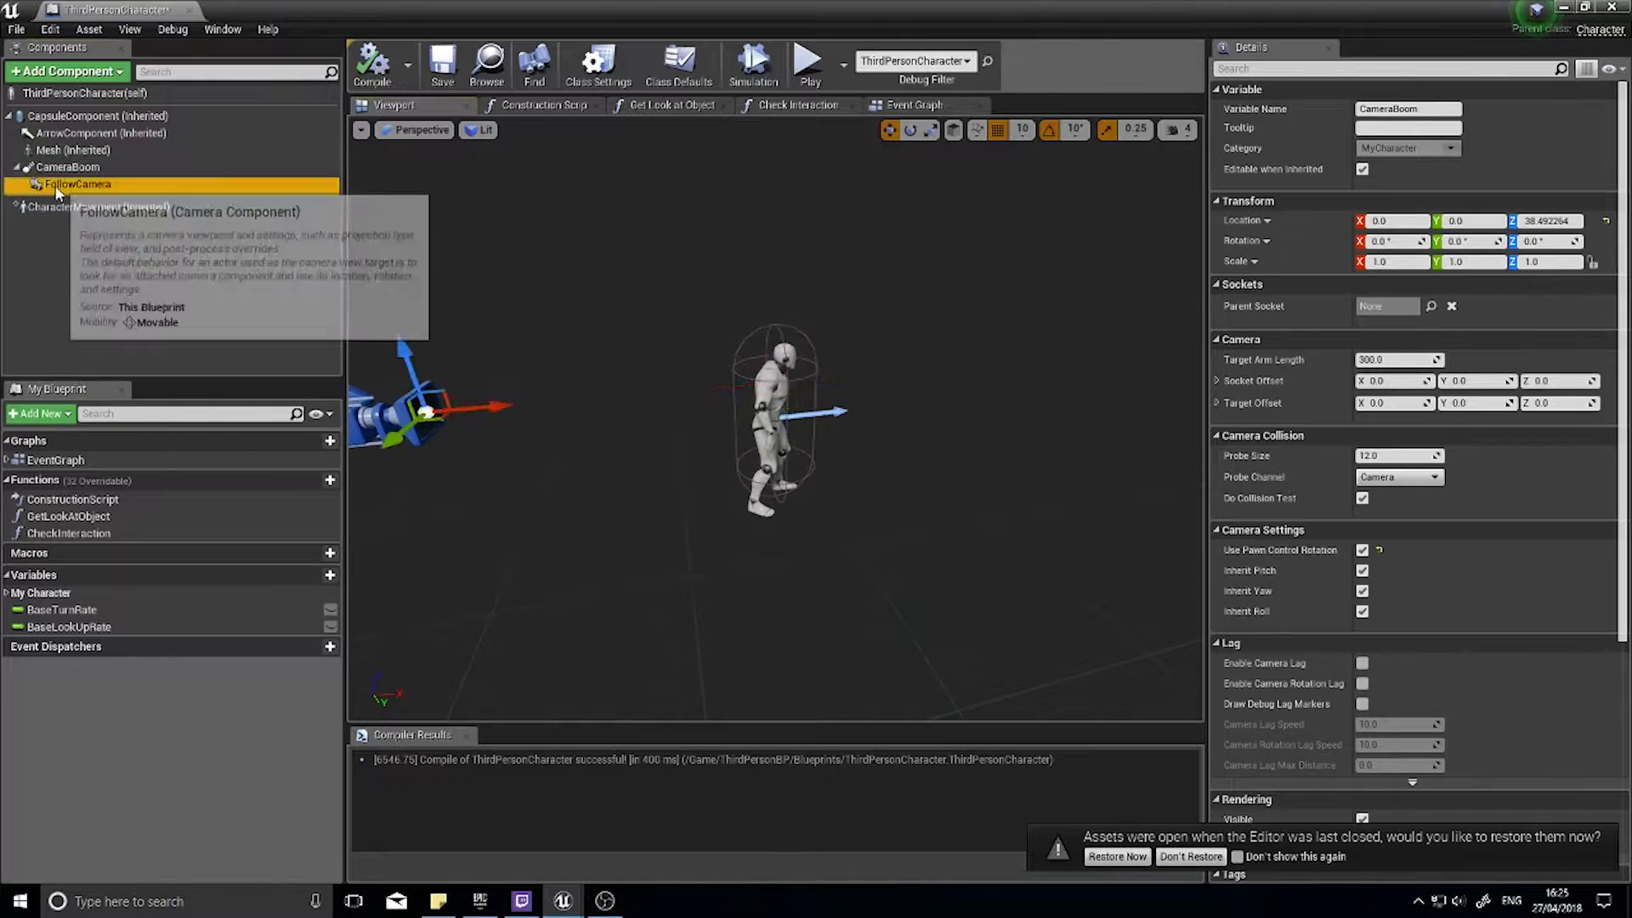
left_click(89, 187)
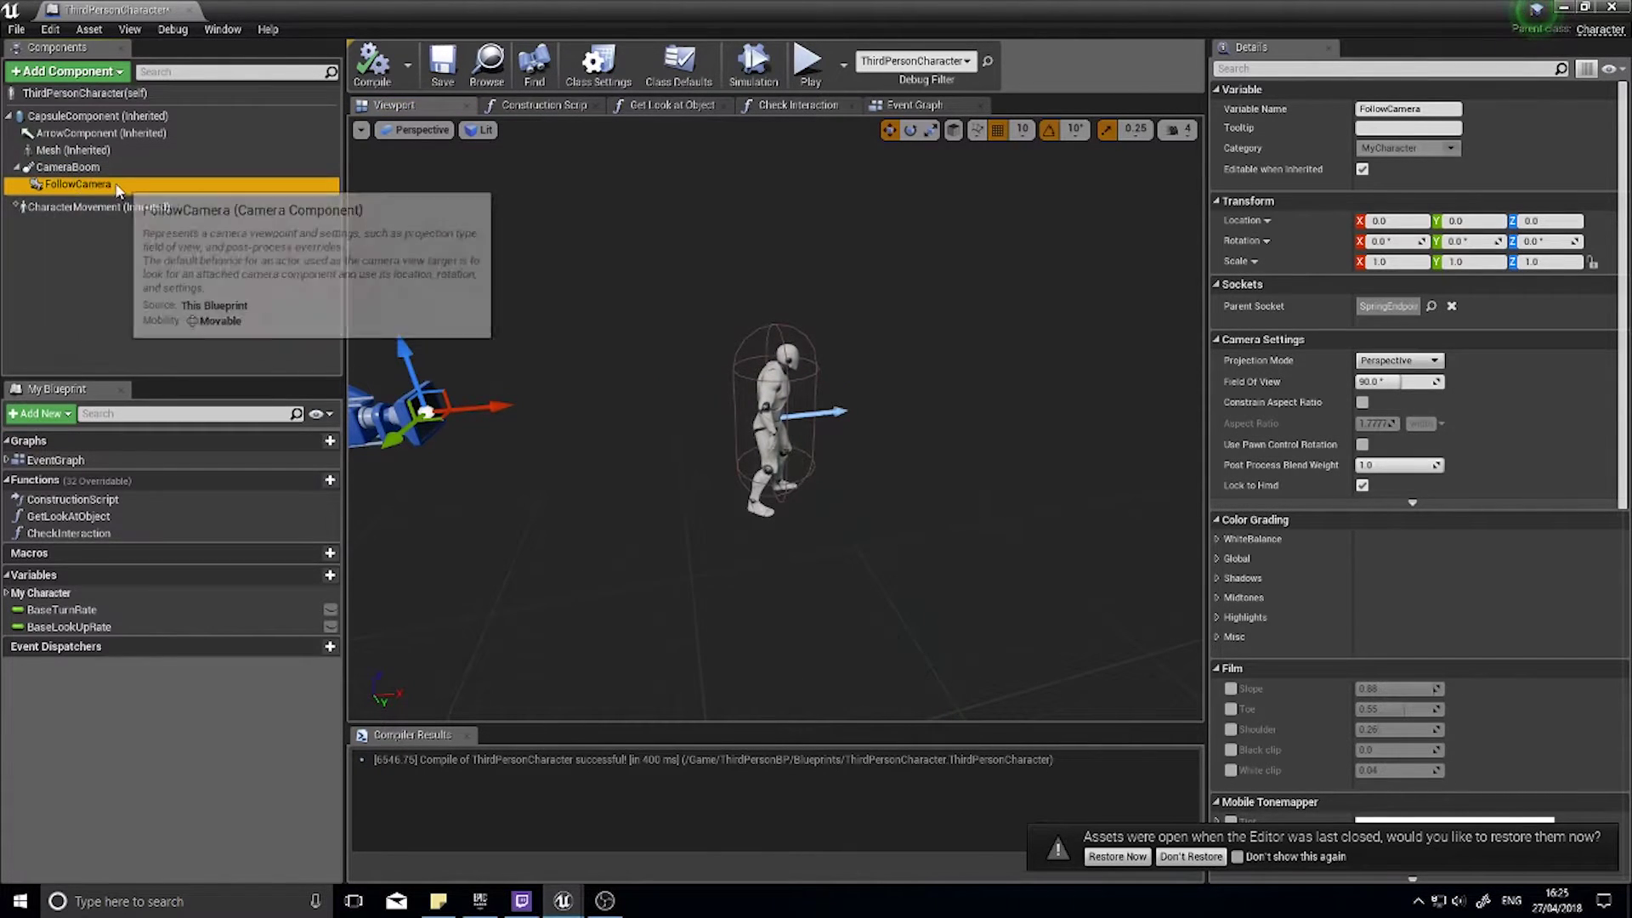
- Detach the FollowCamera from the CameraBoom, attach it to the boom again and check both components
mouse_move(98, 189)
left_mouse_down()
mouse_move(209, 194)
mouse_move(74, 168)
left_mouse_up()
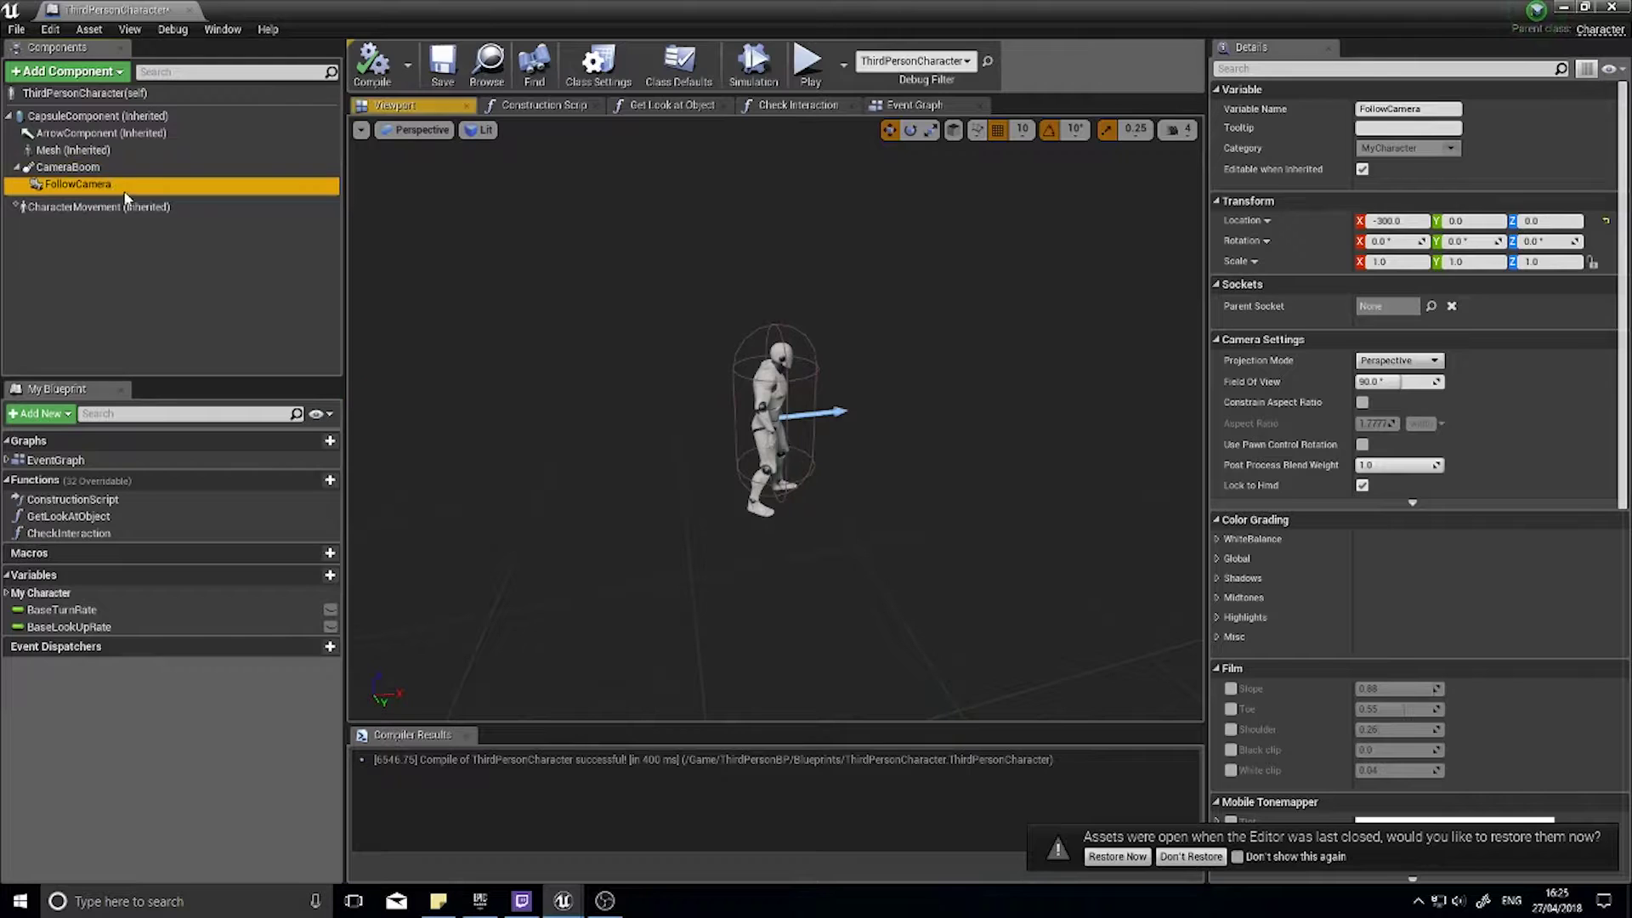
left_click(75, 169)
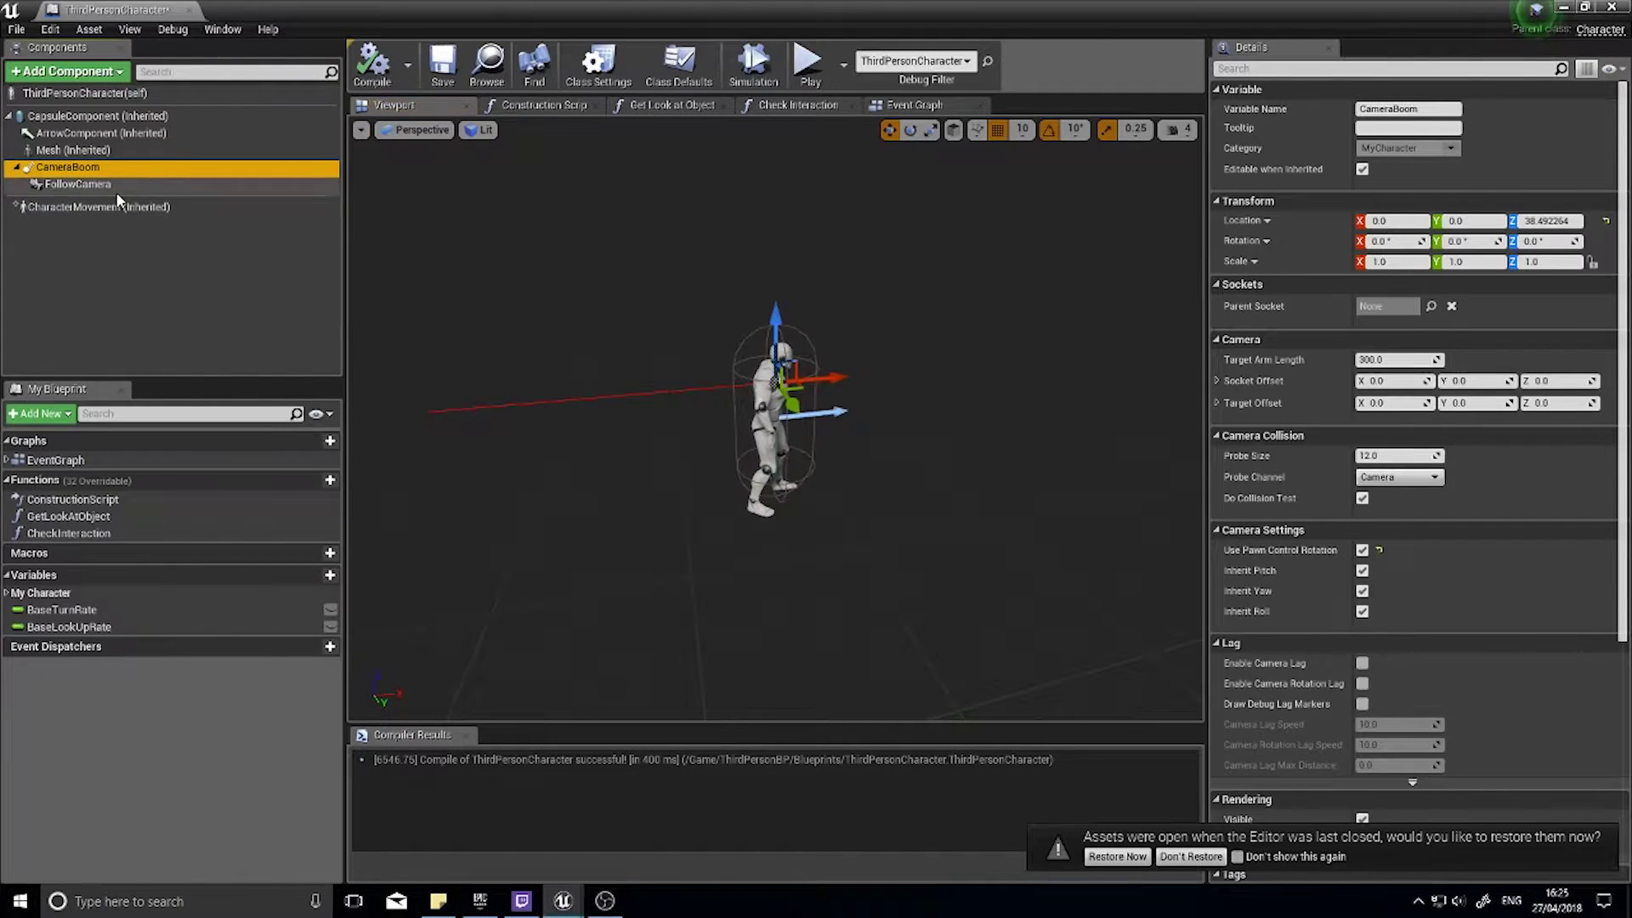
left_click(102, 185)
right_click_drag(510, 316, 429, 325)
left_click(102, 169)
left_click(102, 186)
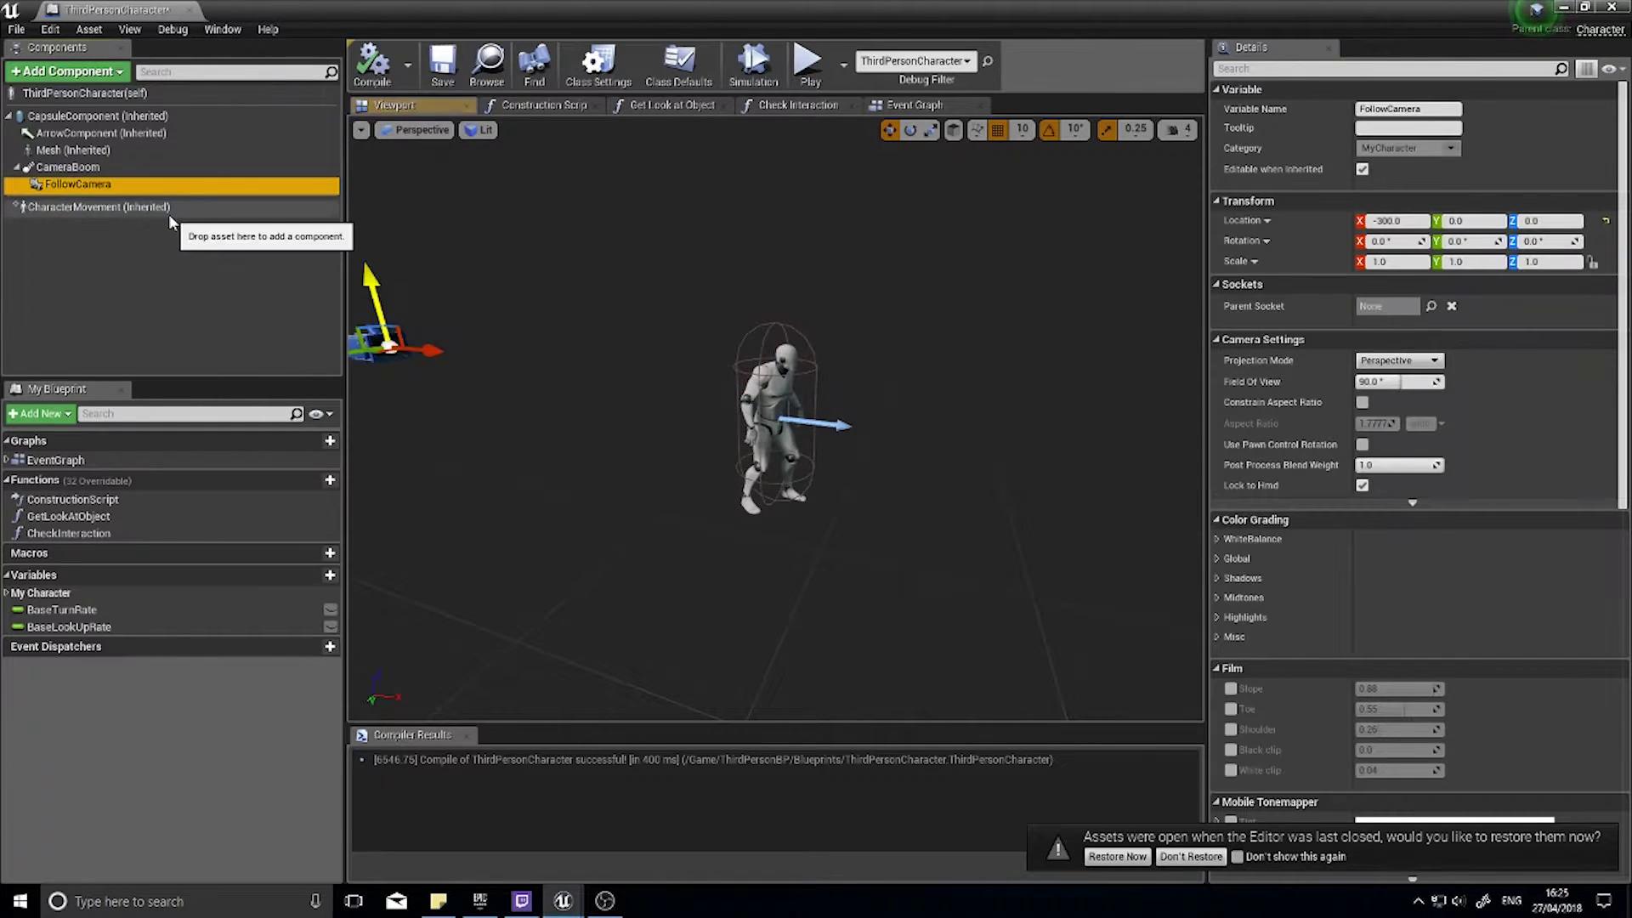
- Undo the detaching and reattaching of the FollowCamera in the component hierarchy
left_click(441, 262)
key("ctrl+z")
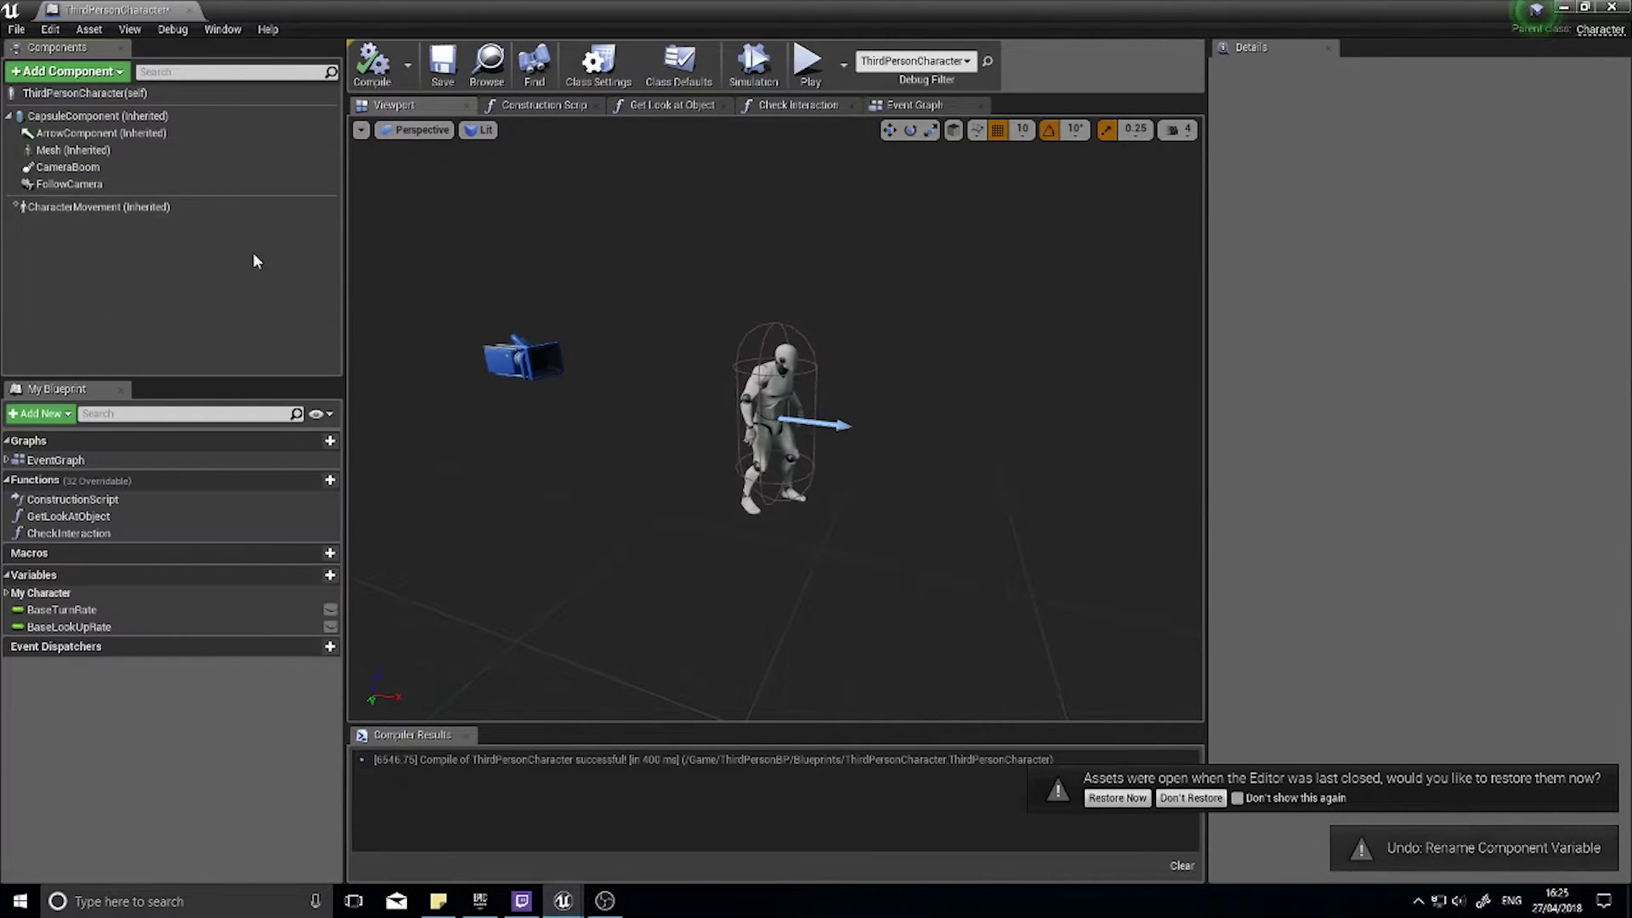
key("ctrl+z")
left_click(115, 185)
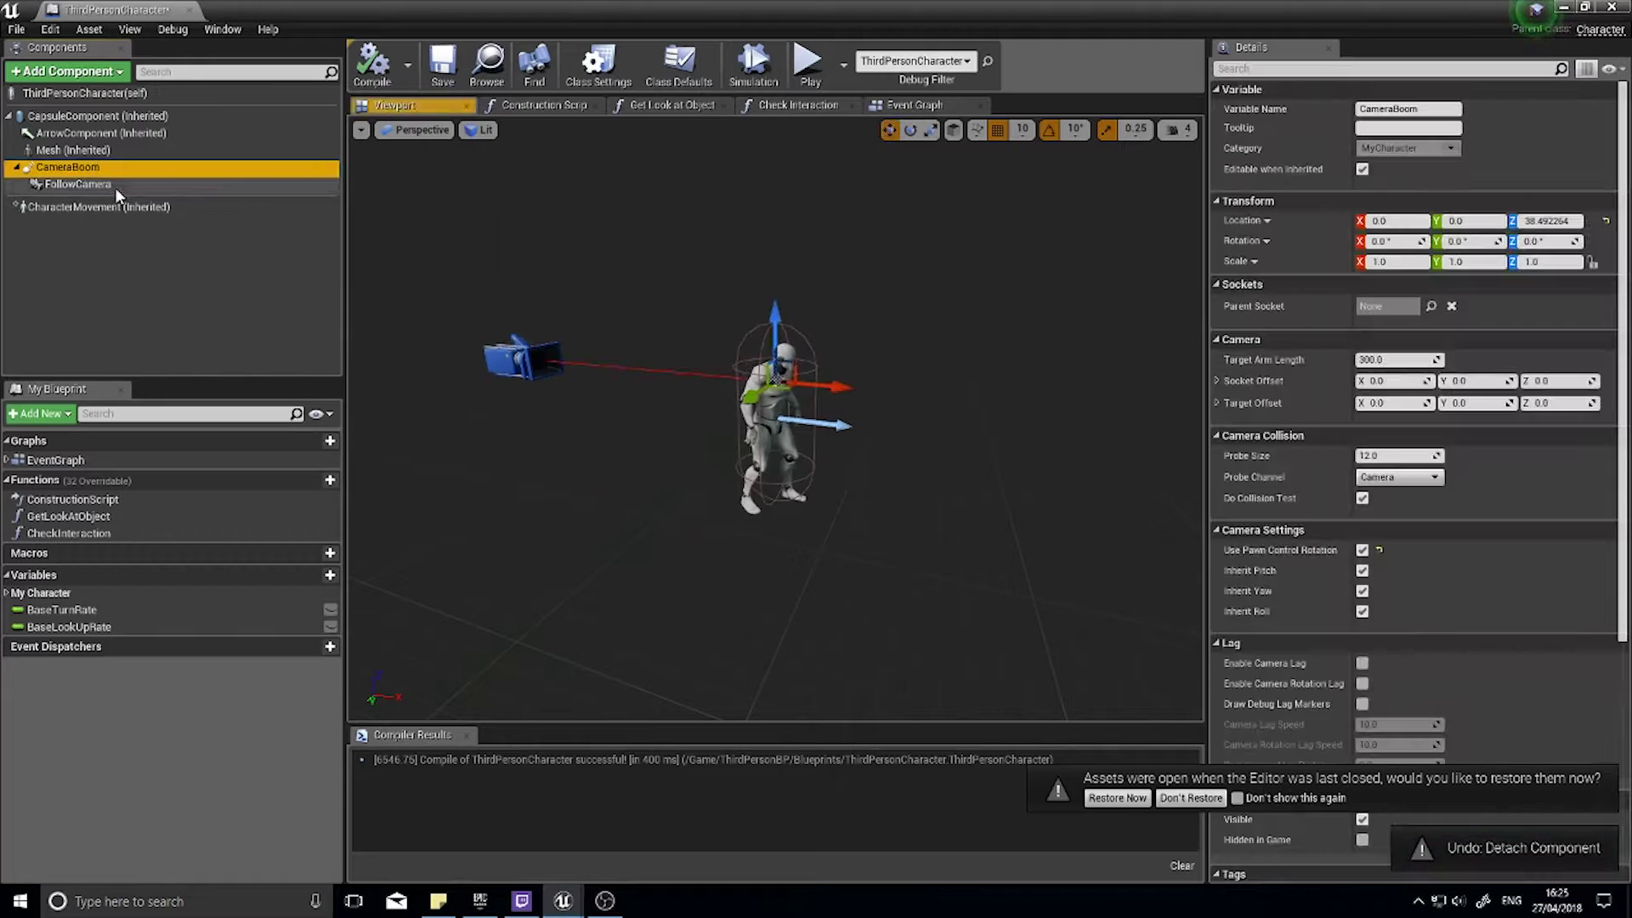
- Examine from several angles how the CameraBoom's arm connects the FollowCamera to the character
left_click(102, 166)
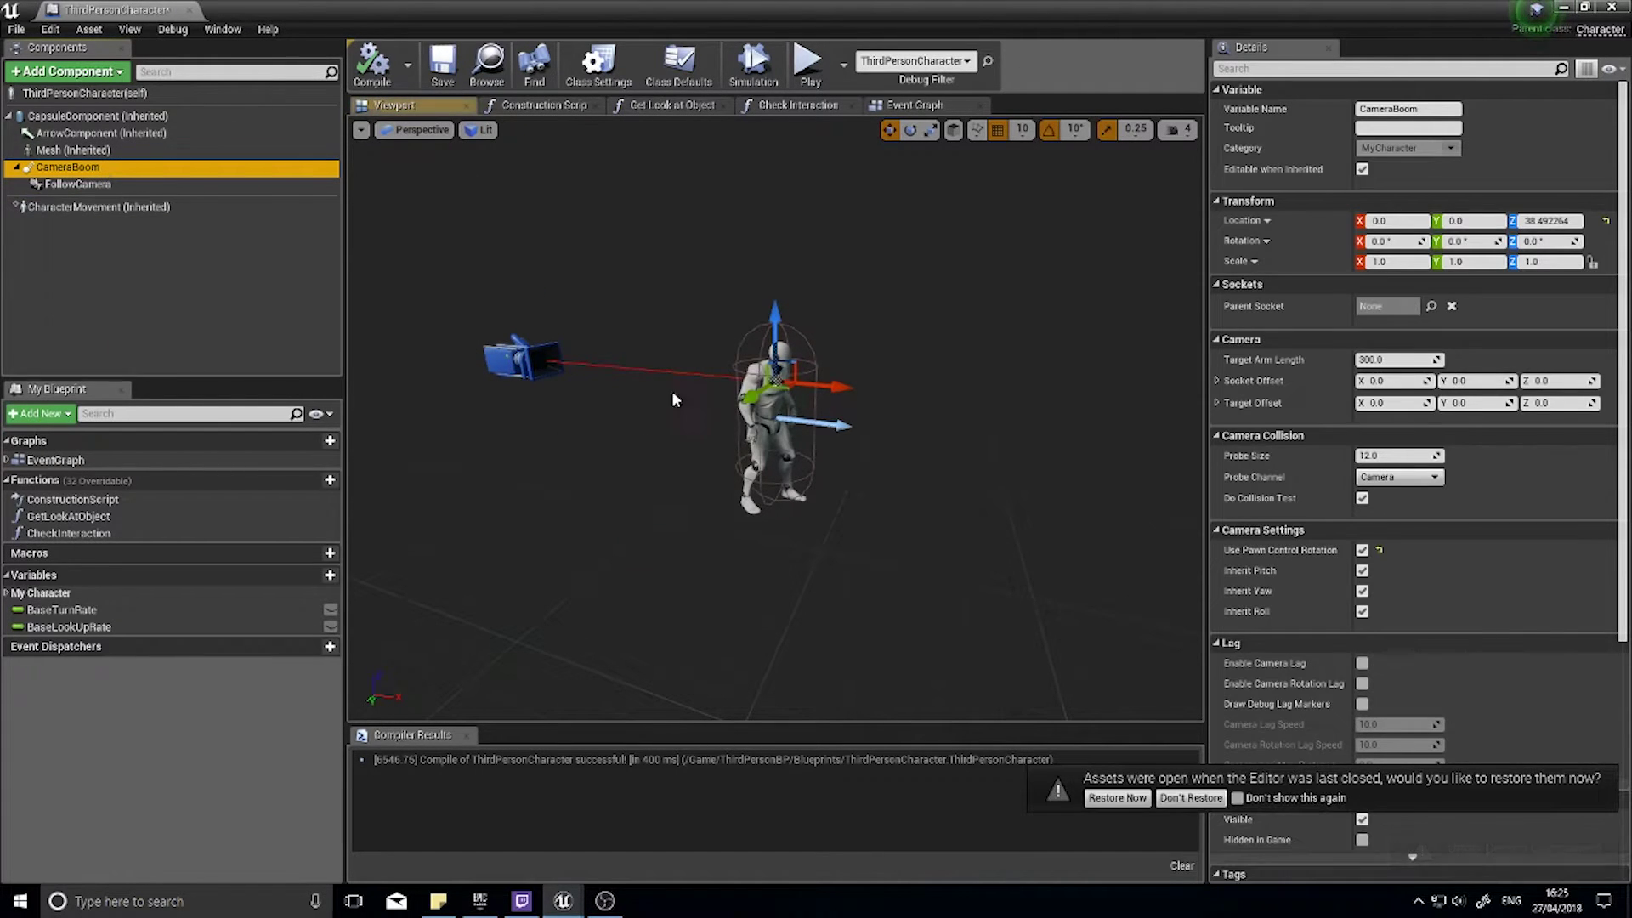
left_click_drag(601, 328, 714, 340)
left_click_drag(361, 432, 363, 434)
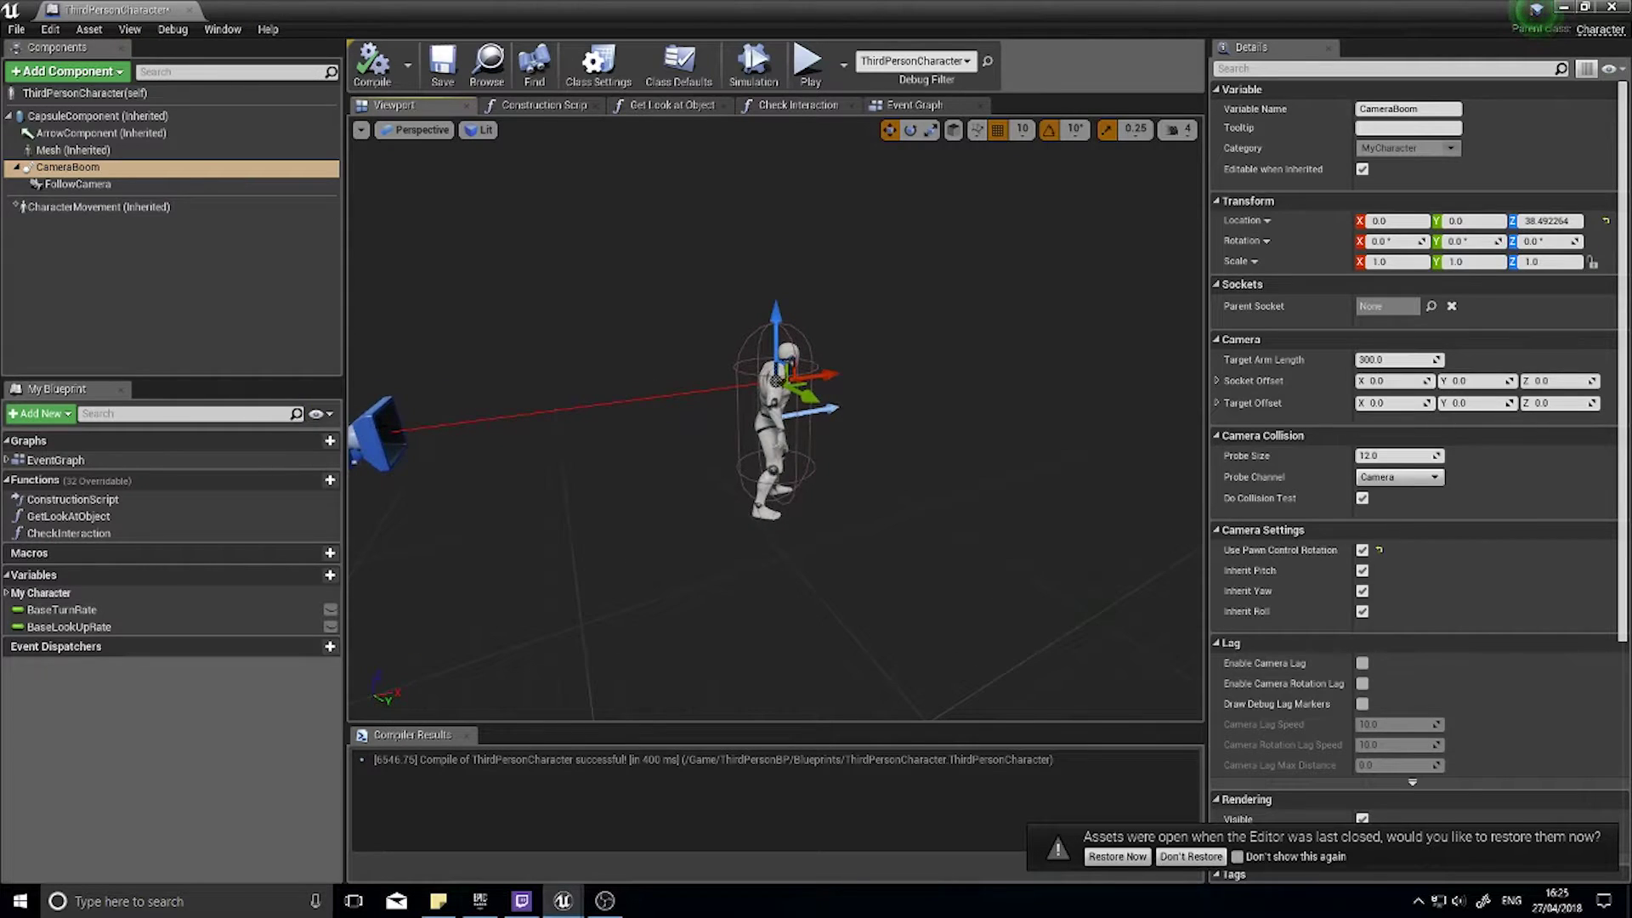
left_click(374, 432)
key("f")
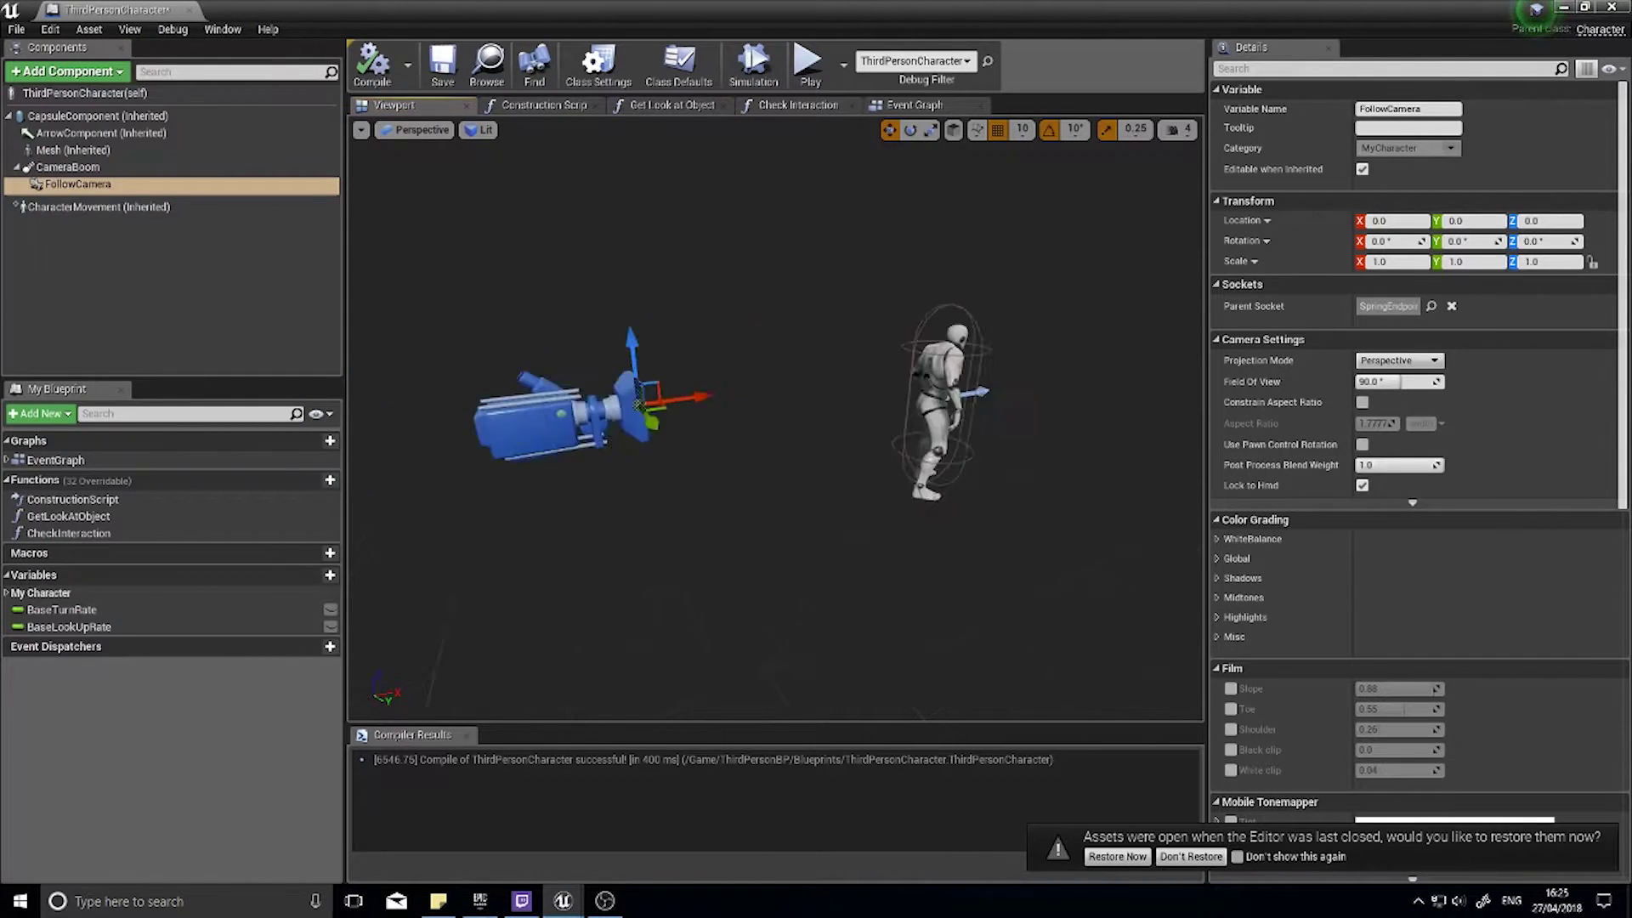
left_click(72, 168)
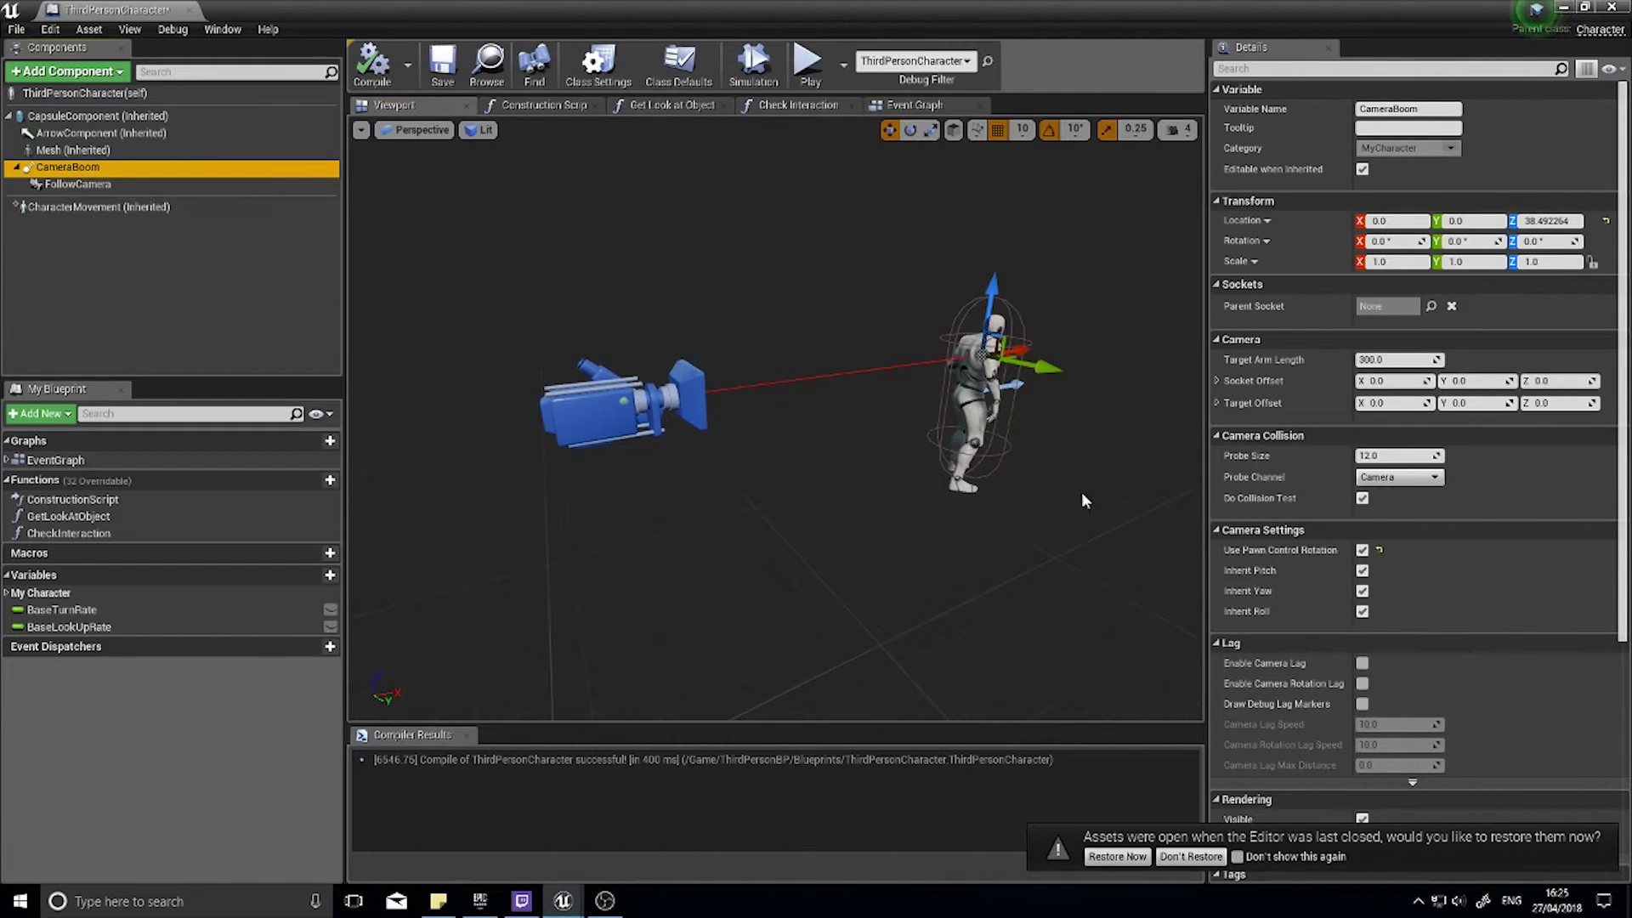
right_click_drag(1030, 431, 952, 430)
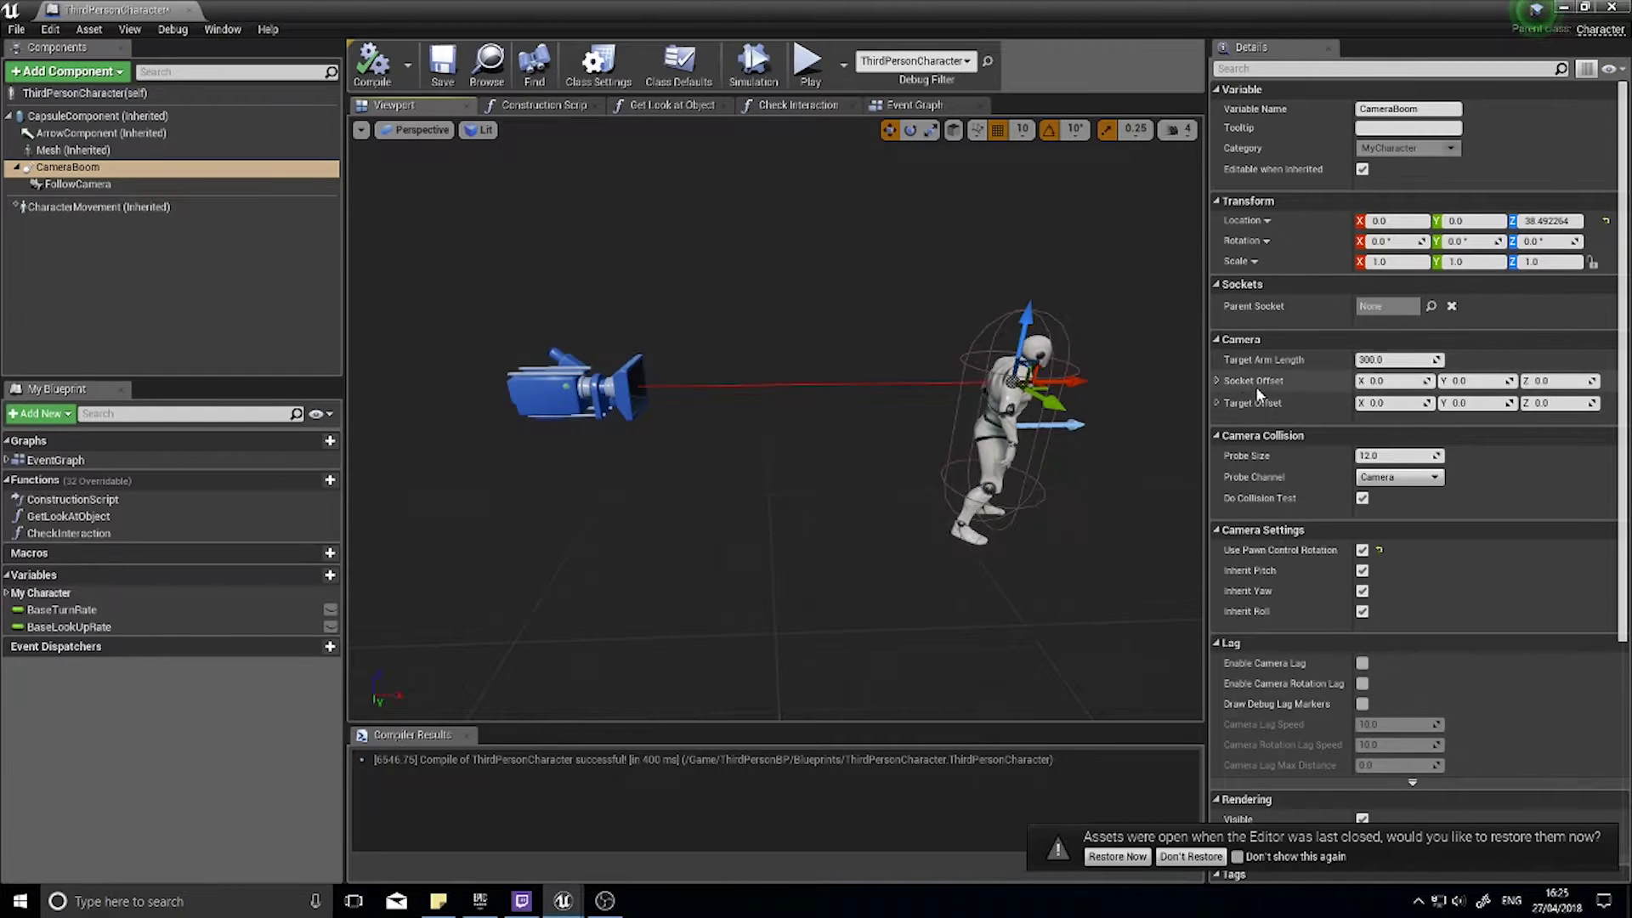
right_click_drag(961, 422, 995, 433)
left_click(591, 413)
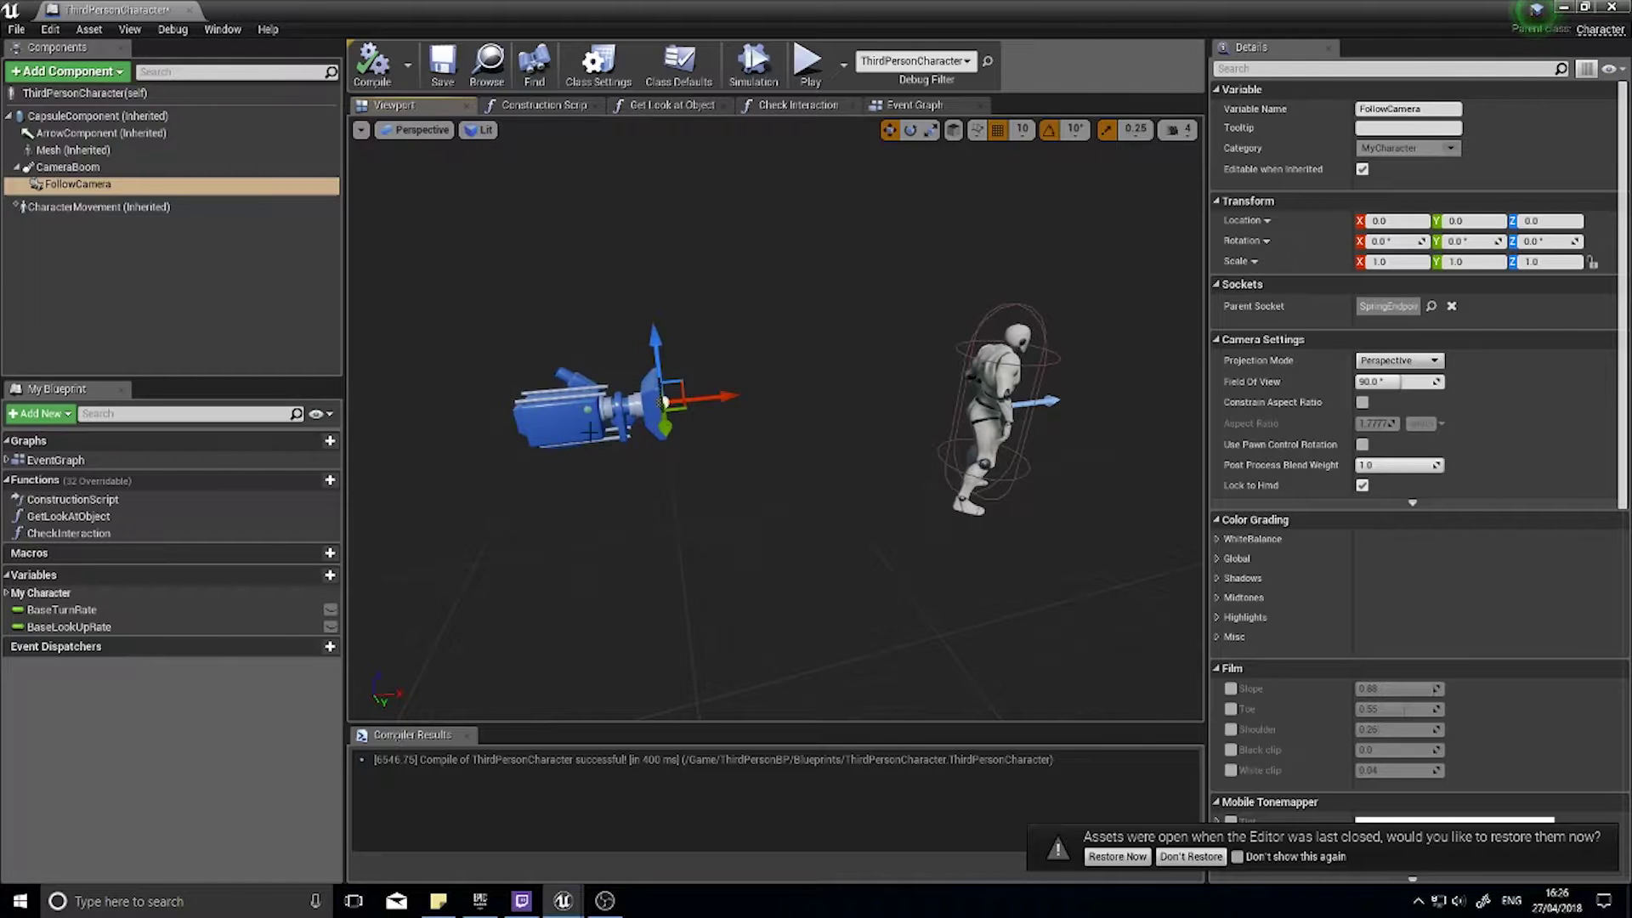
left_click_drag(729, 476, 636, 441)
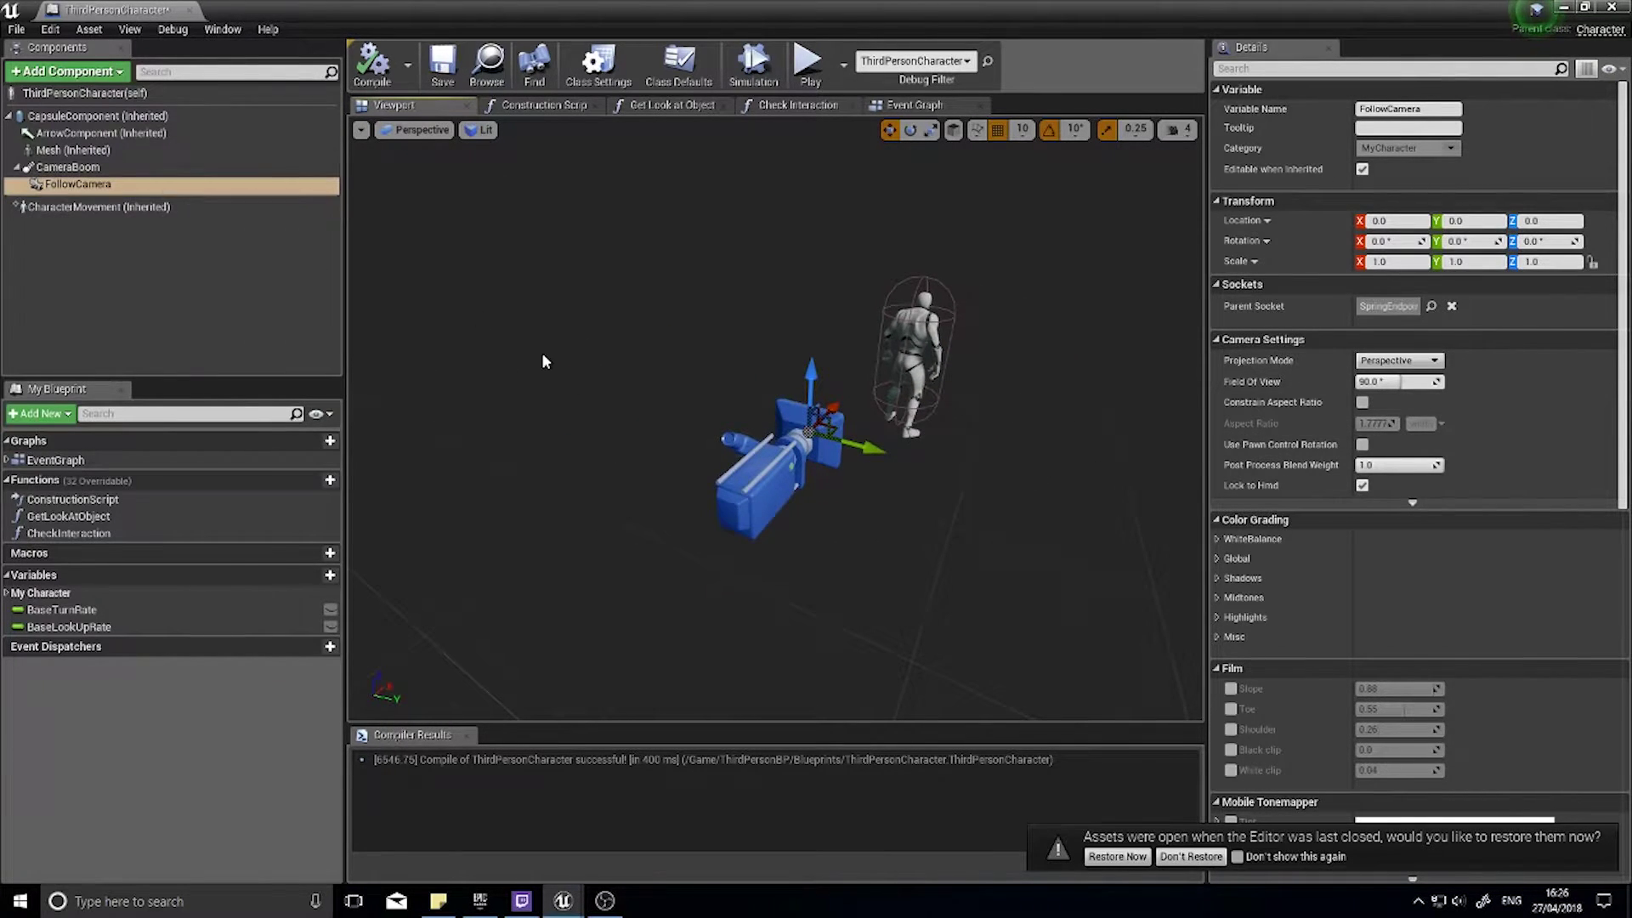
right_click_drag(569, 373, 650, 374)
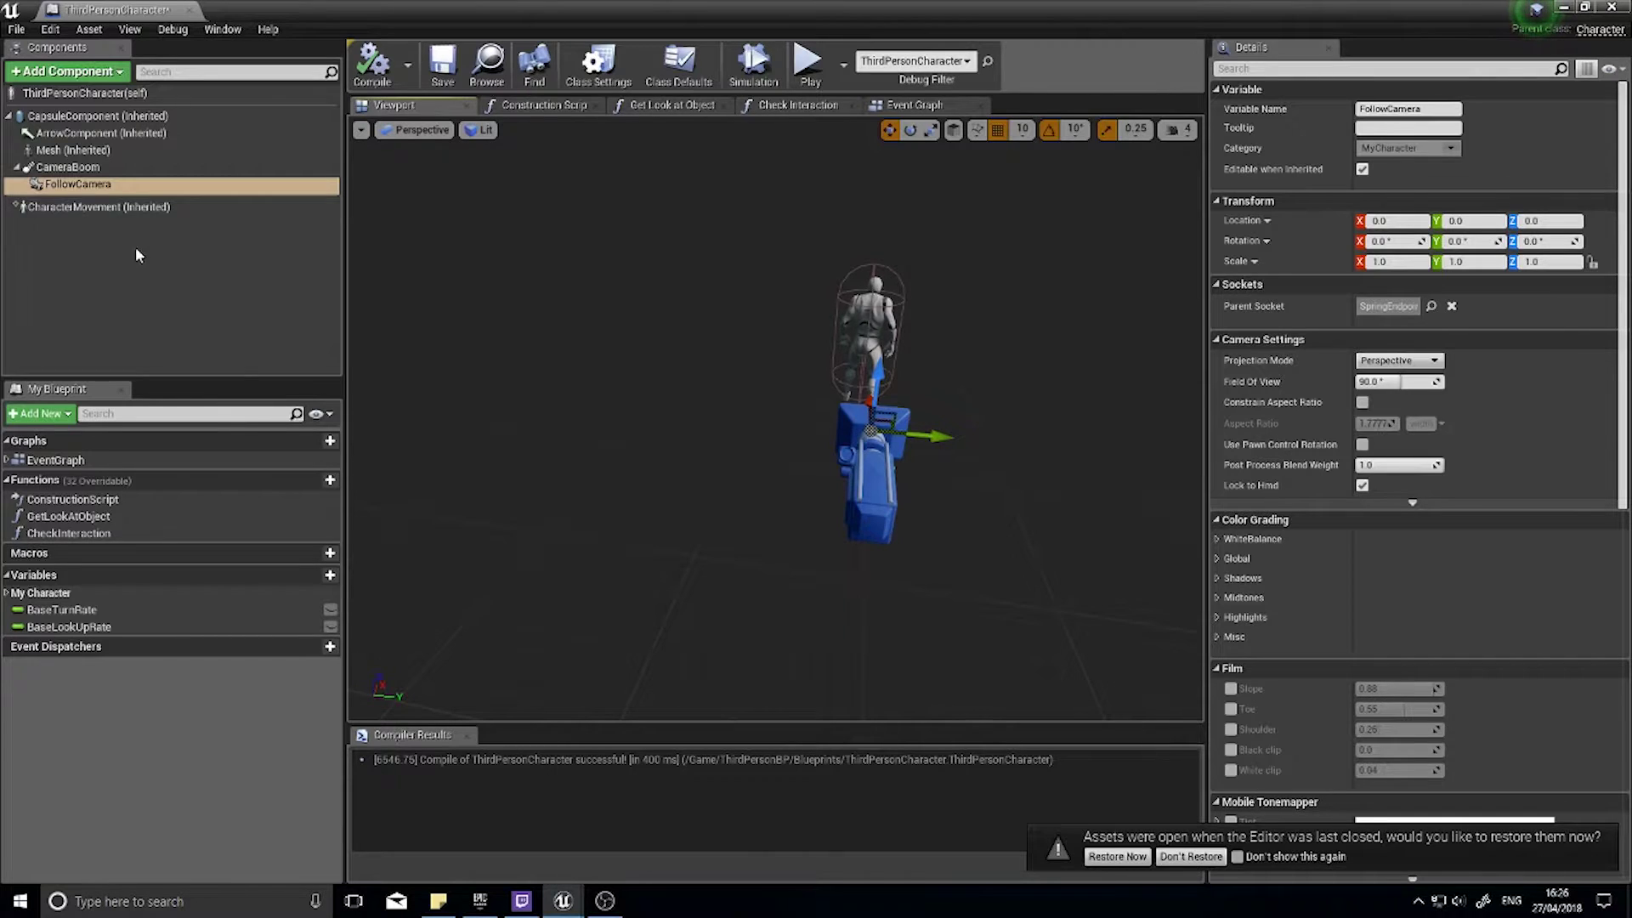
- Set the CameraBoom's Socket Offset Y to 120 to shift the camera sideways
left_click(68, 167)
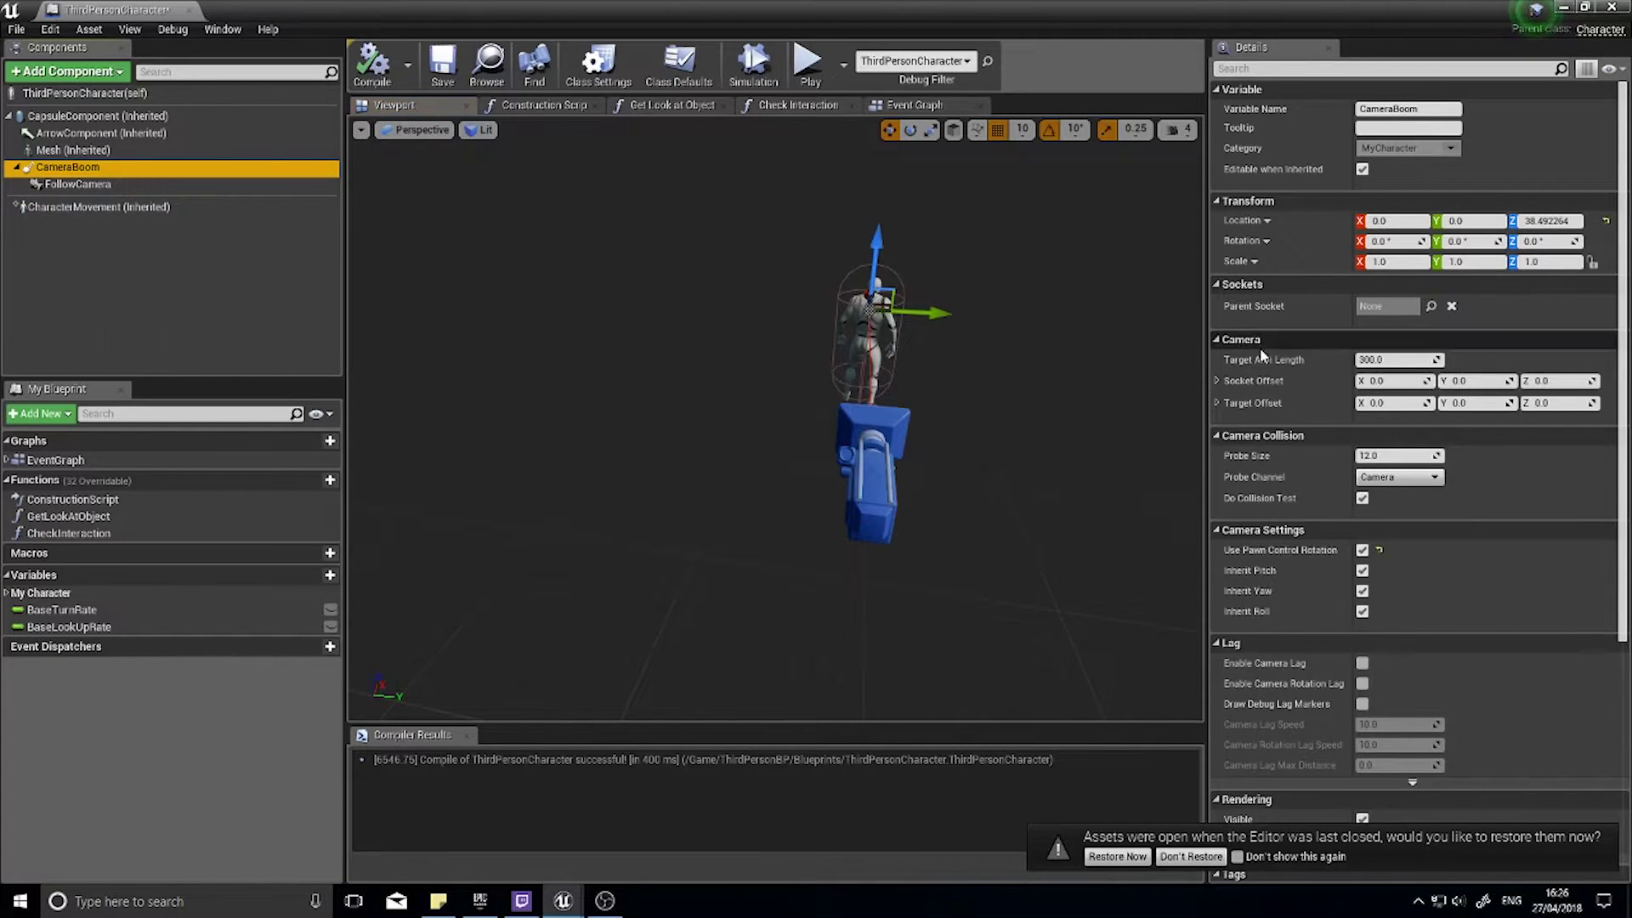
left_click(1459, 381)
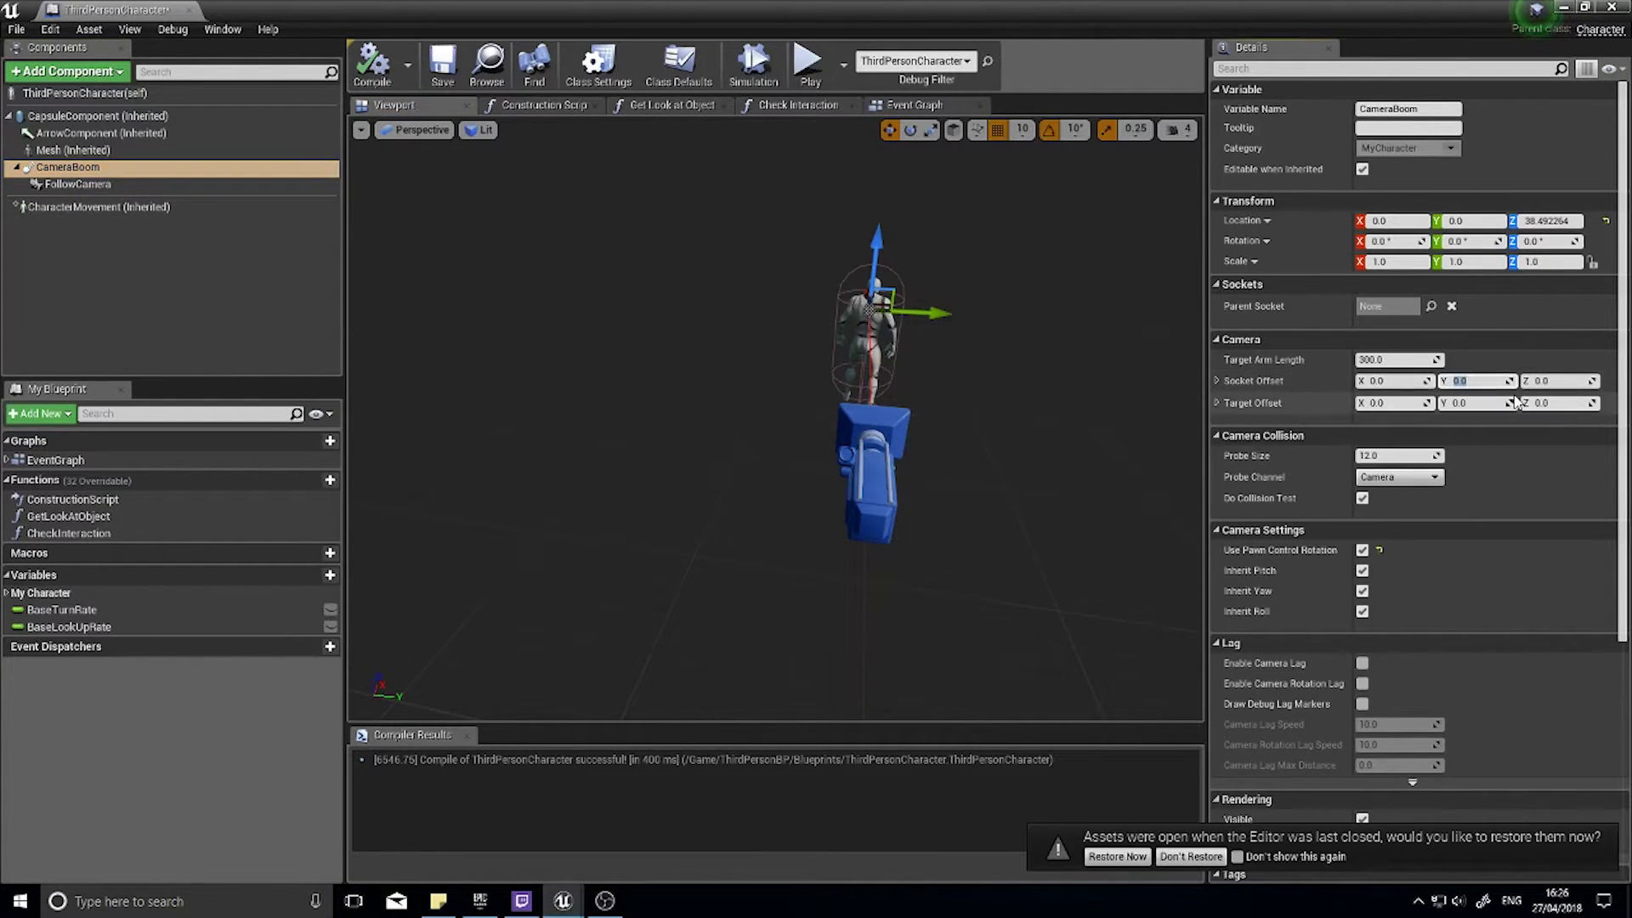
type("120")
key("Return")
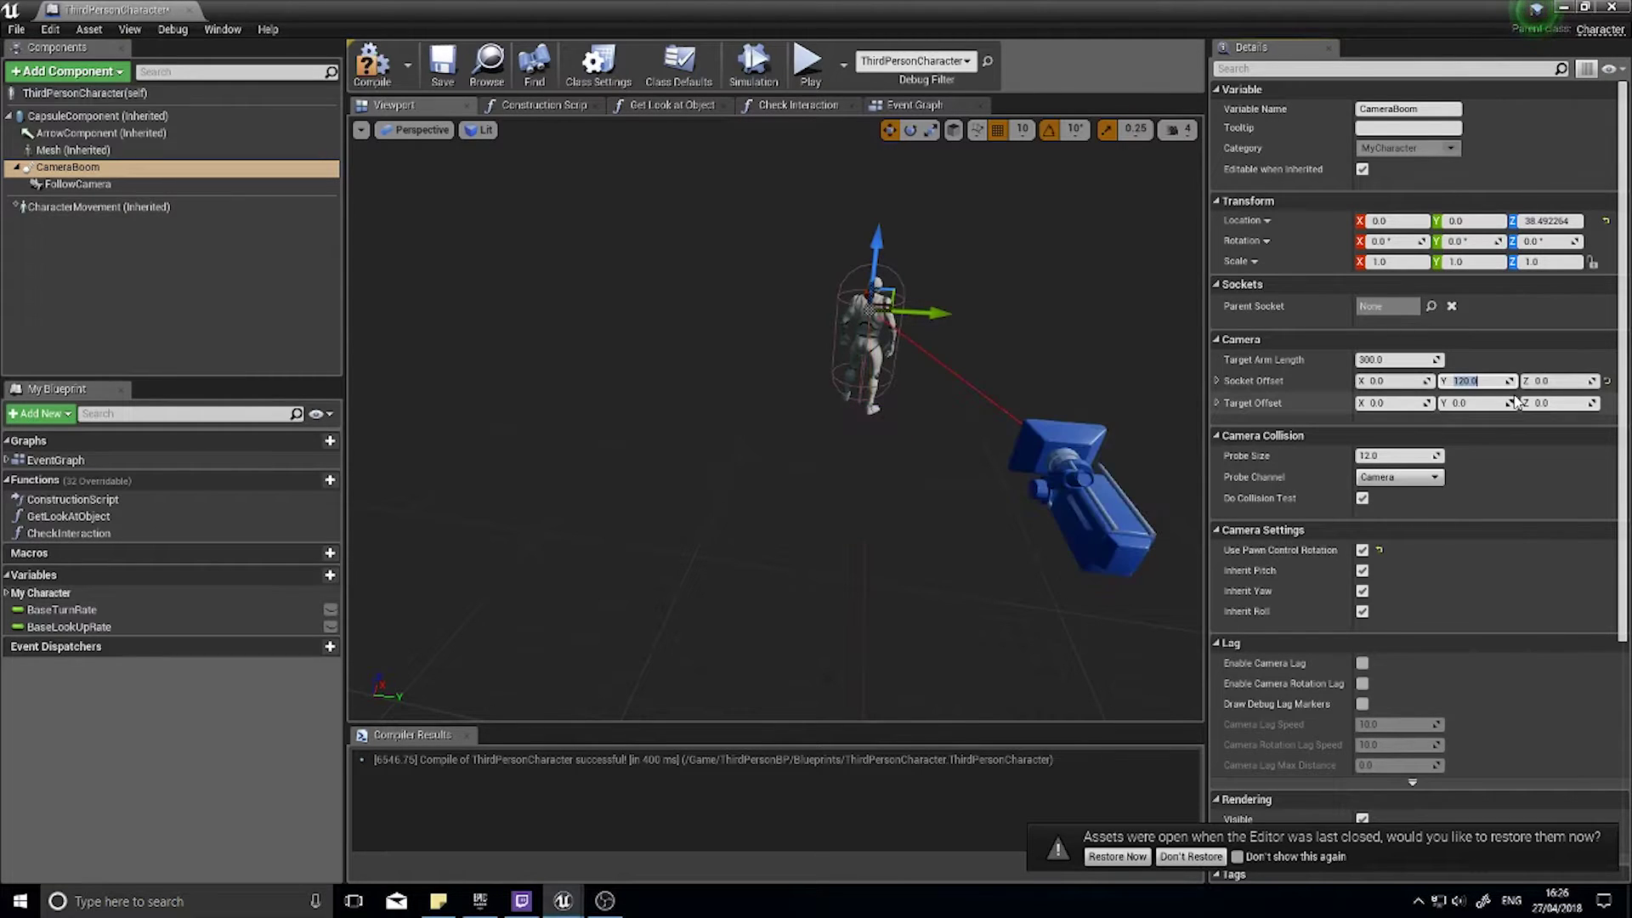
- Check the sideways-shifted camera behind the character and compile the ThirdPersonCharacter blueprint
mouse_move(1023, 520)
right_mouse_down()
mouse_move(977, 515)
mouse_move(1018, 518)
right_mouse_up()
right_click_drag(914, 491, 914, 492)
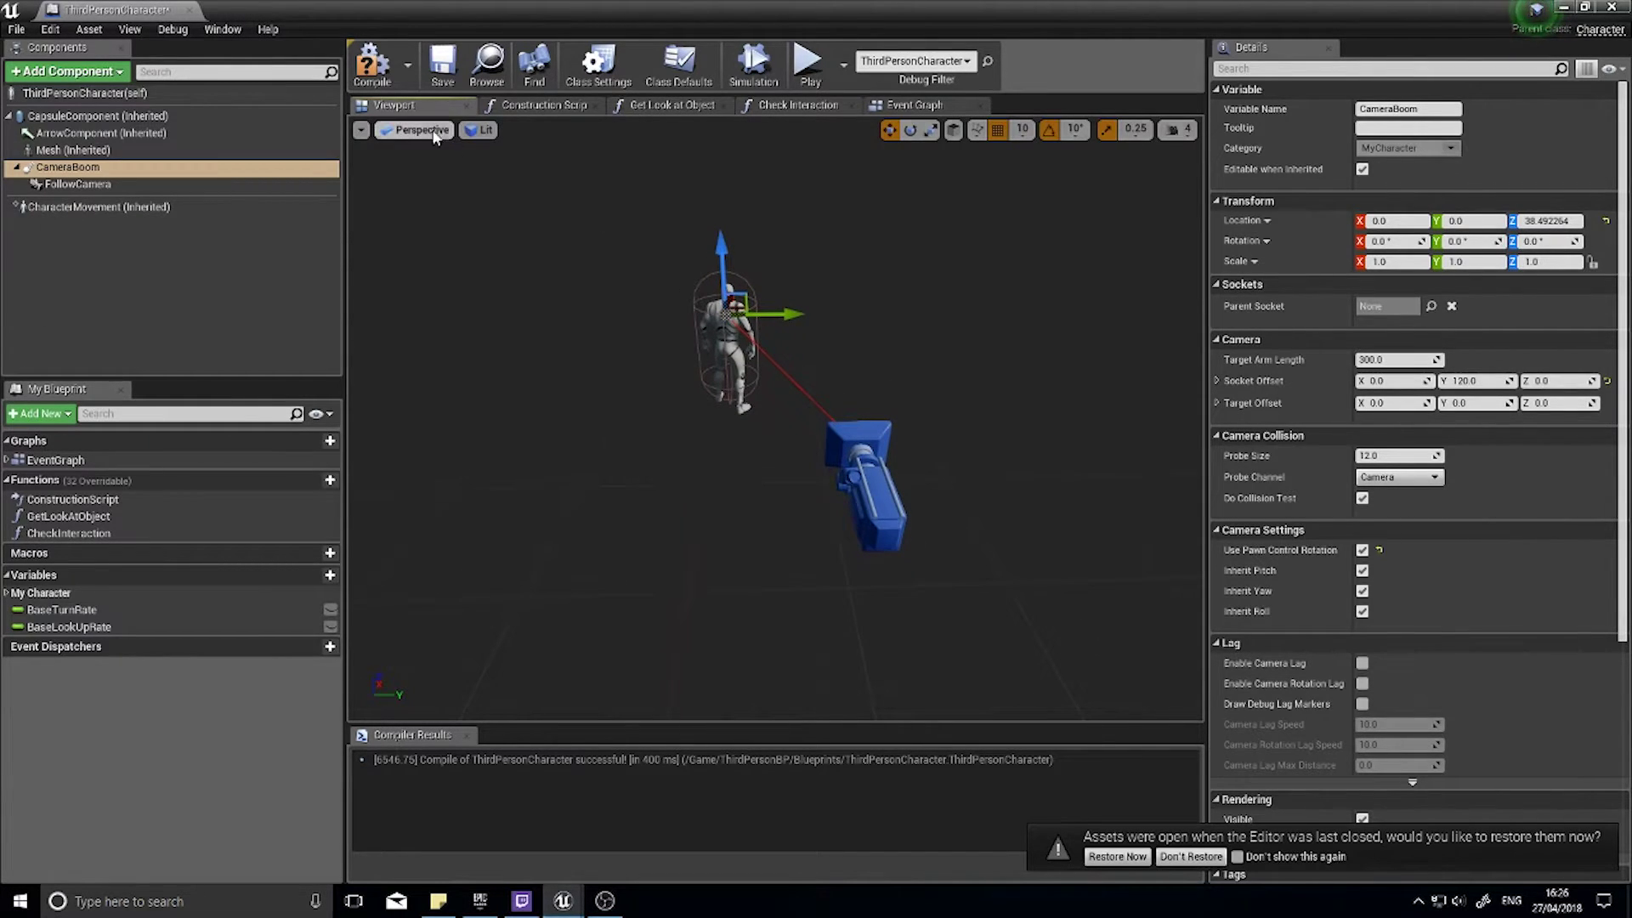
left_click(372, 62)
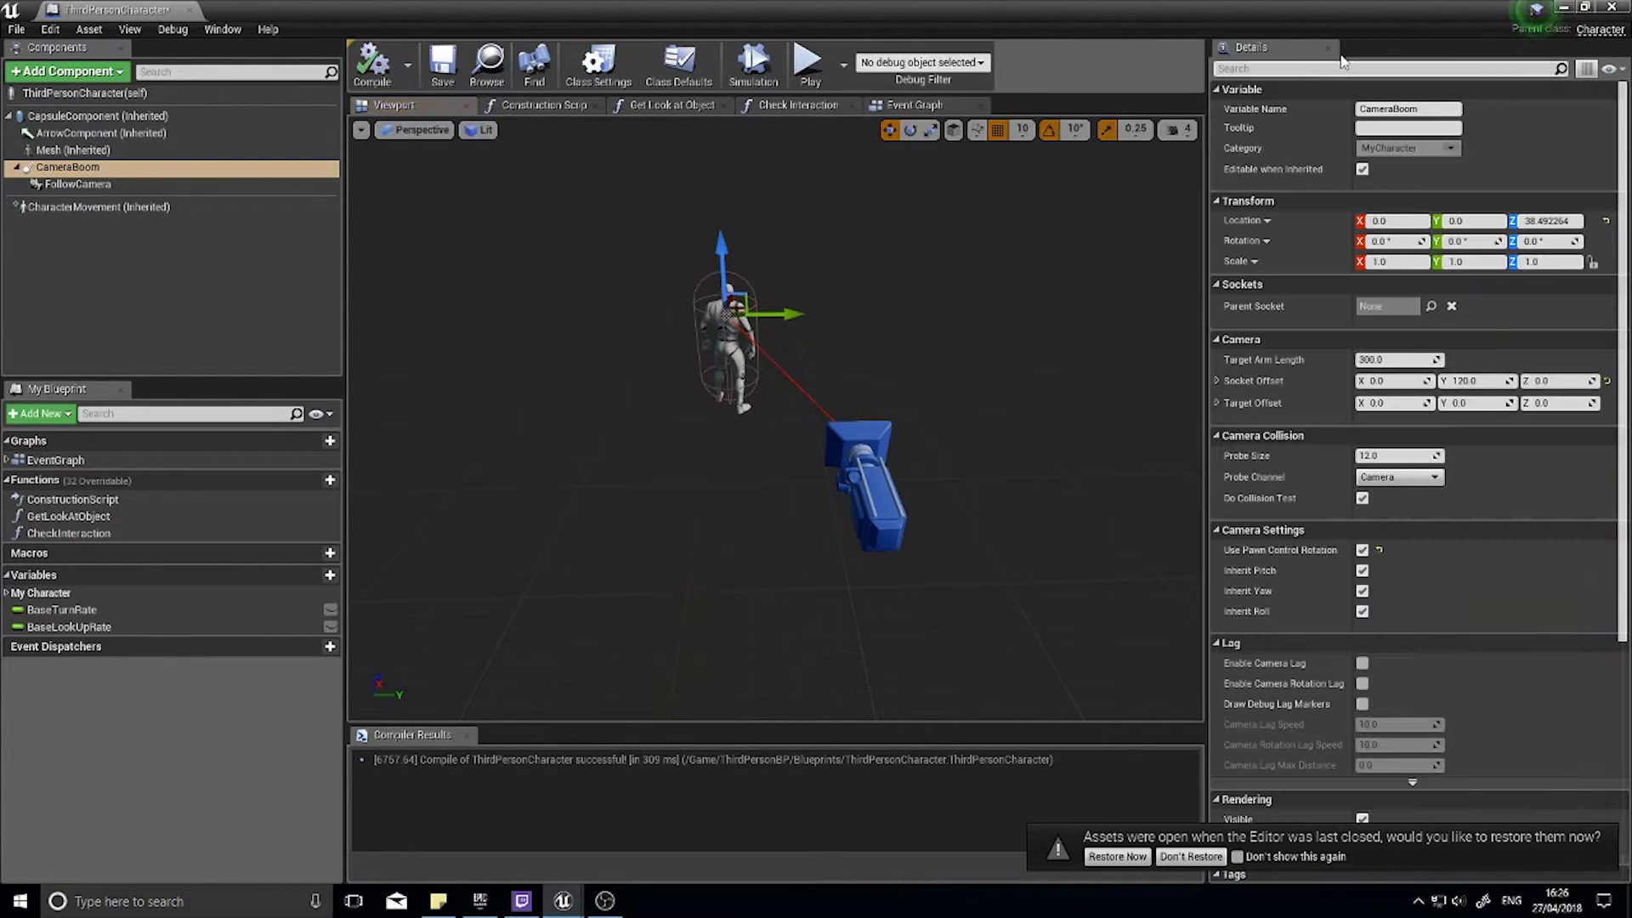
- Play the level, run the character around to test the sideways camera offset, and end the play session
left_click(1564, 8)
left_click(932, 61)
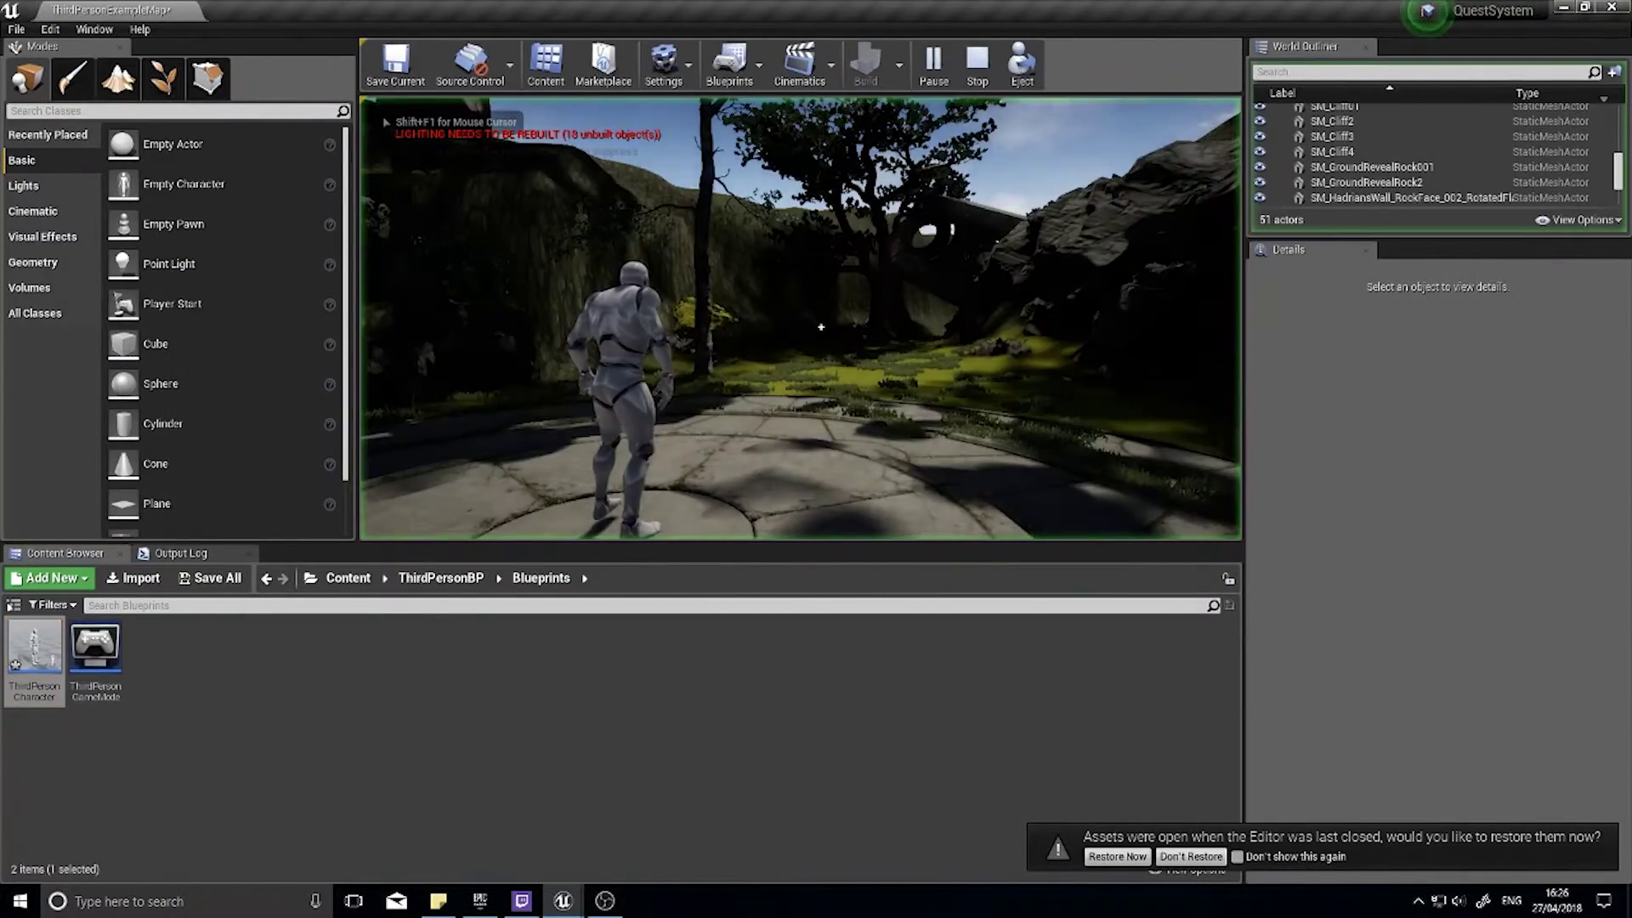
key("w")
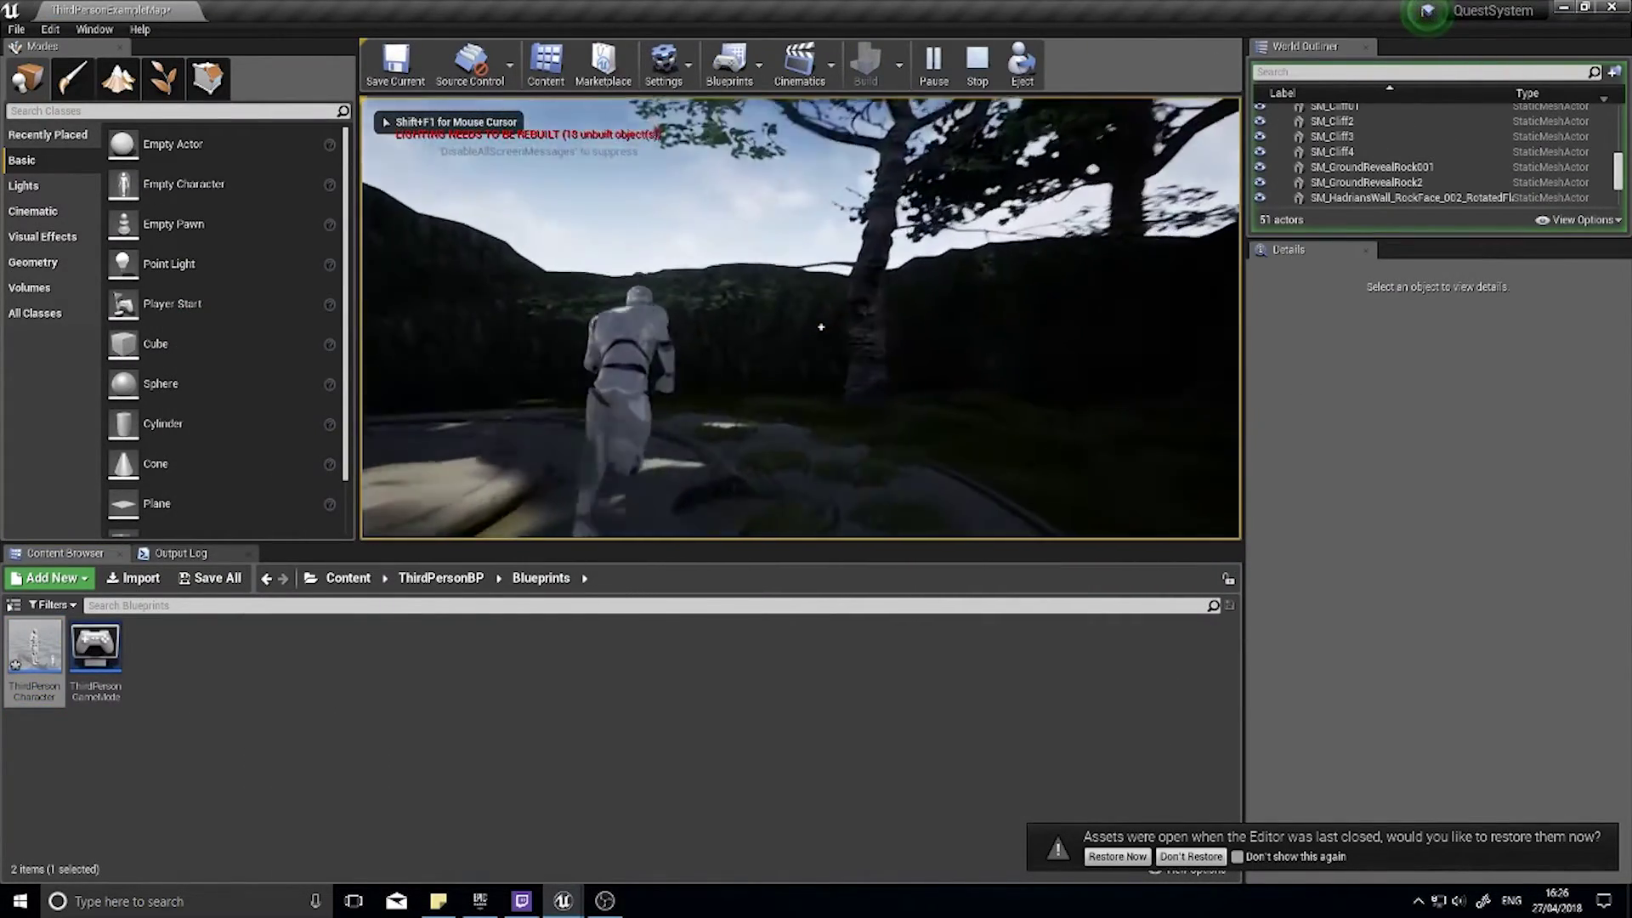
key("w")
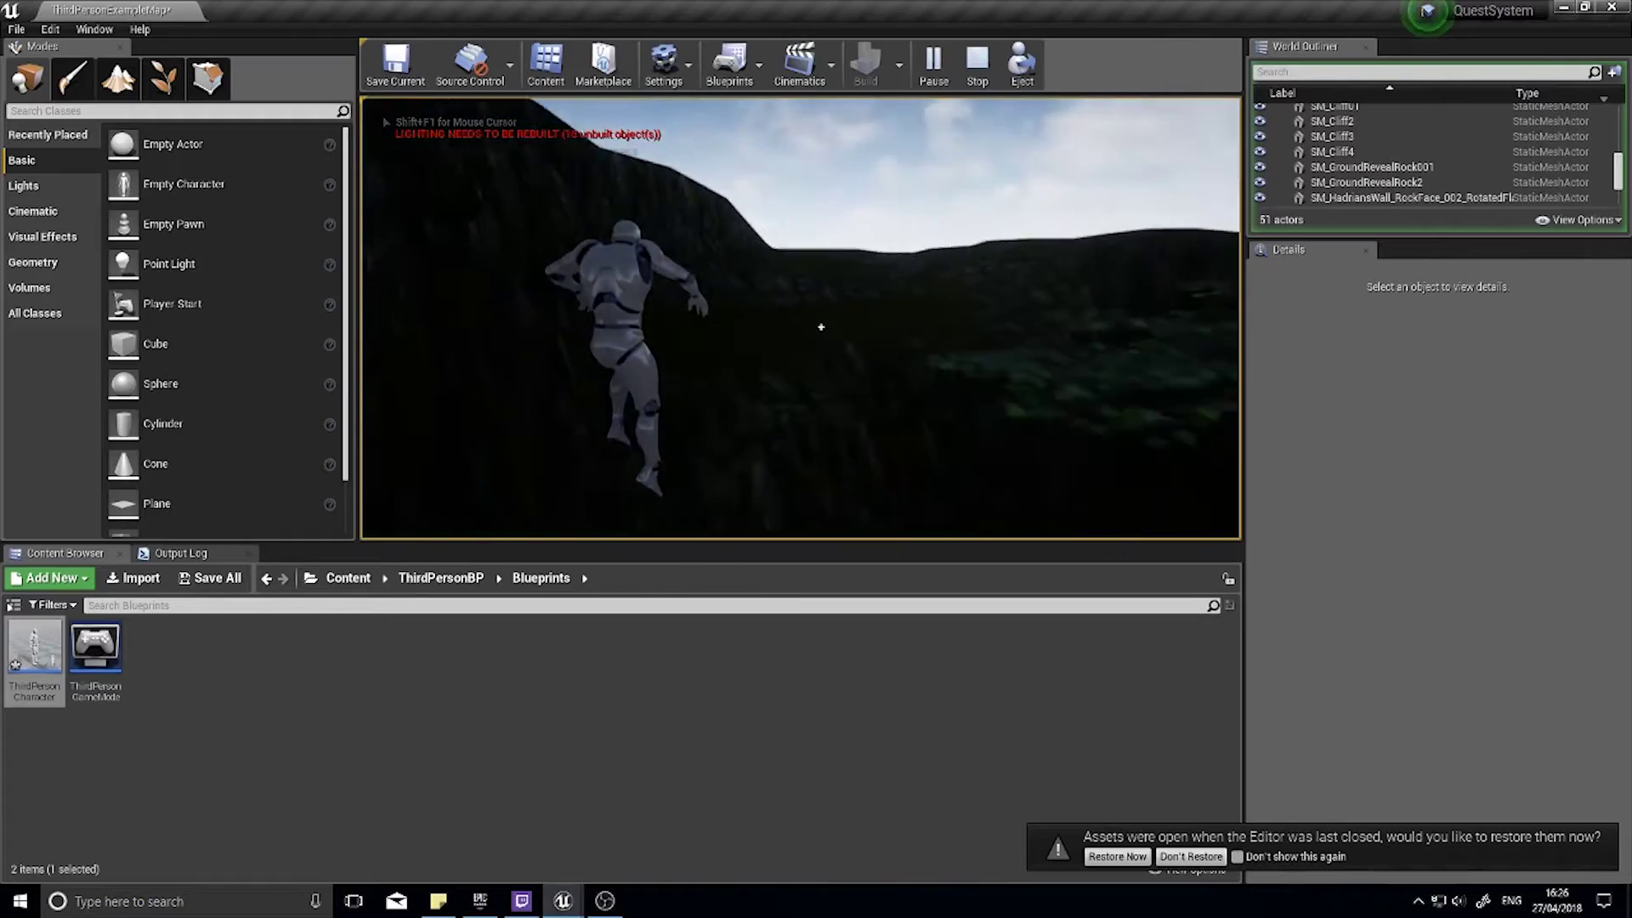
key("w")
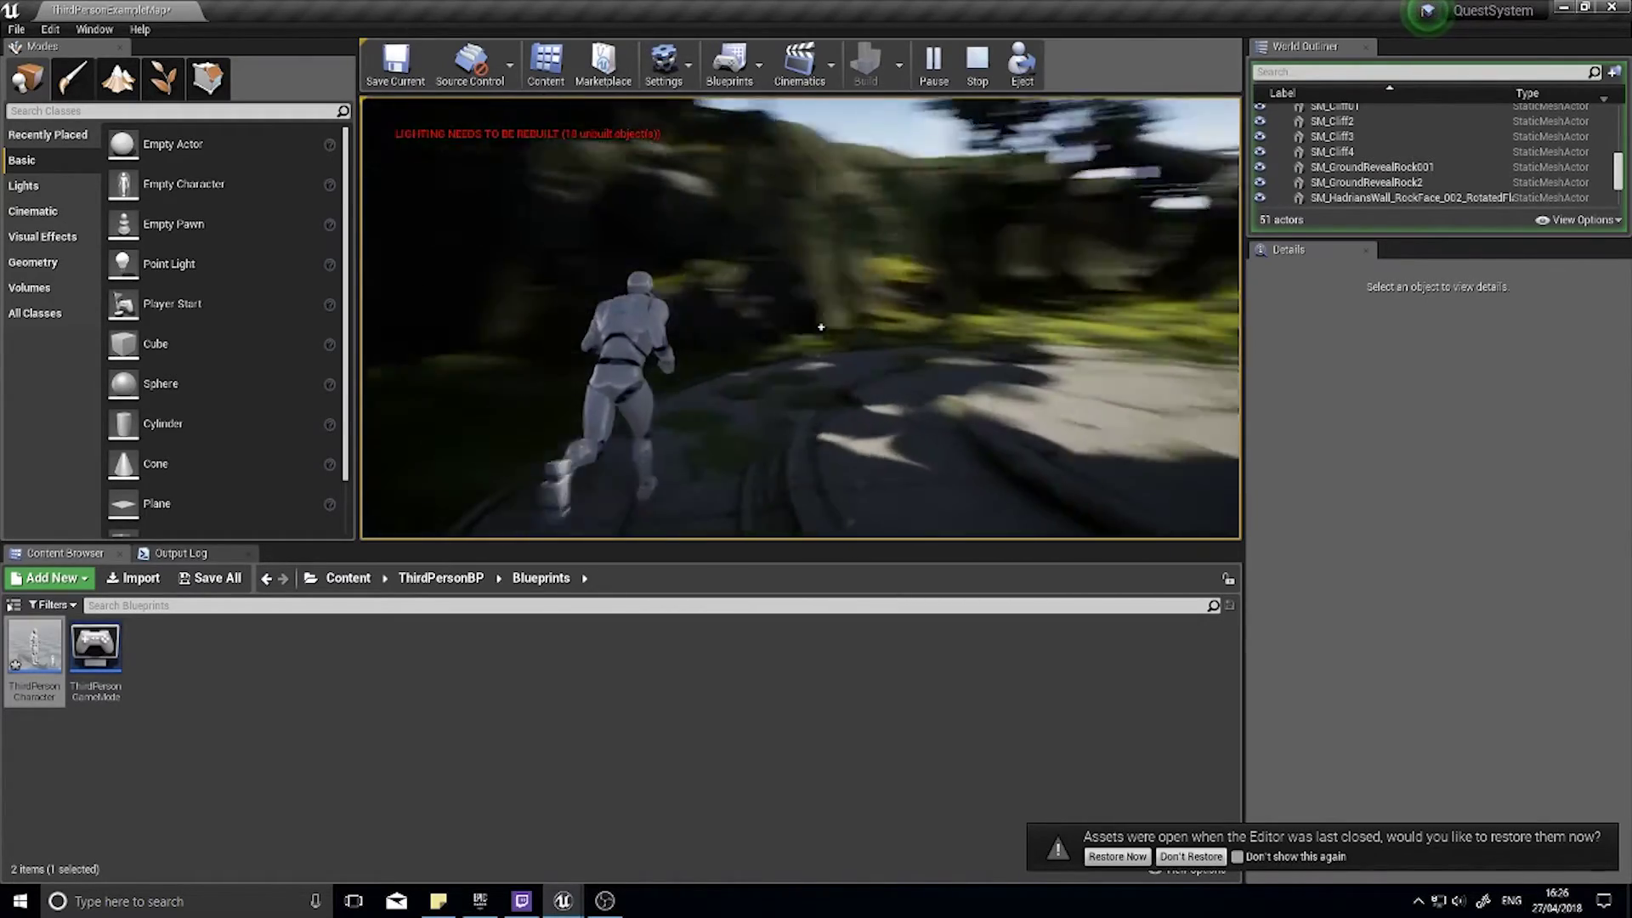
key("w")
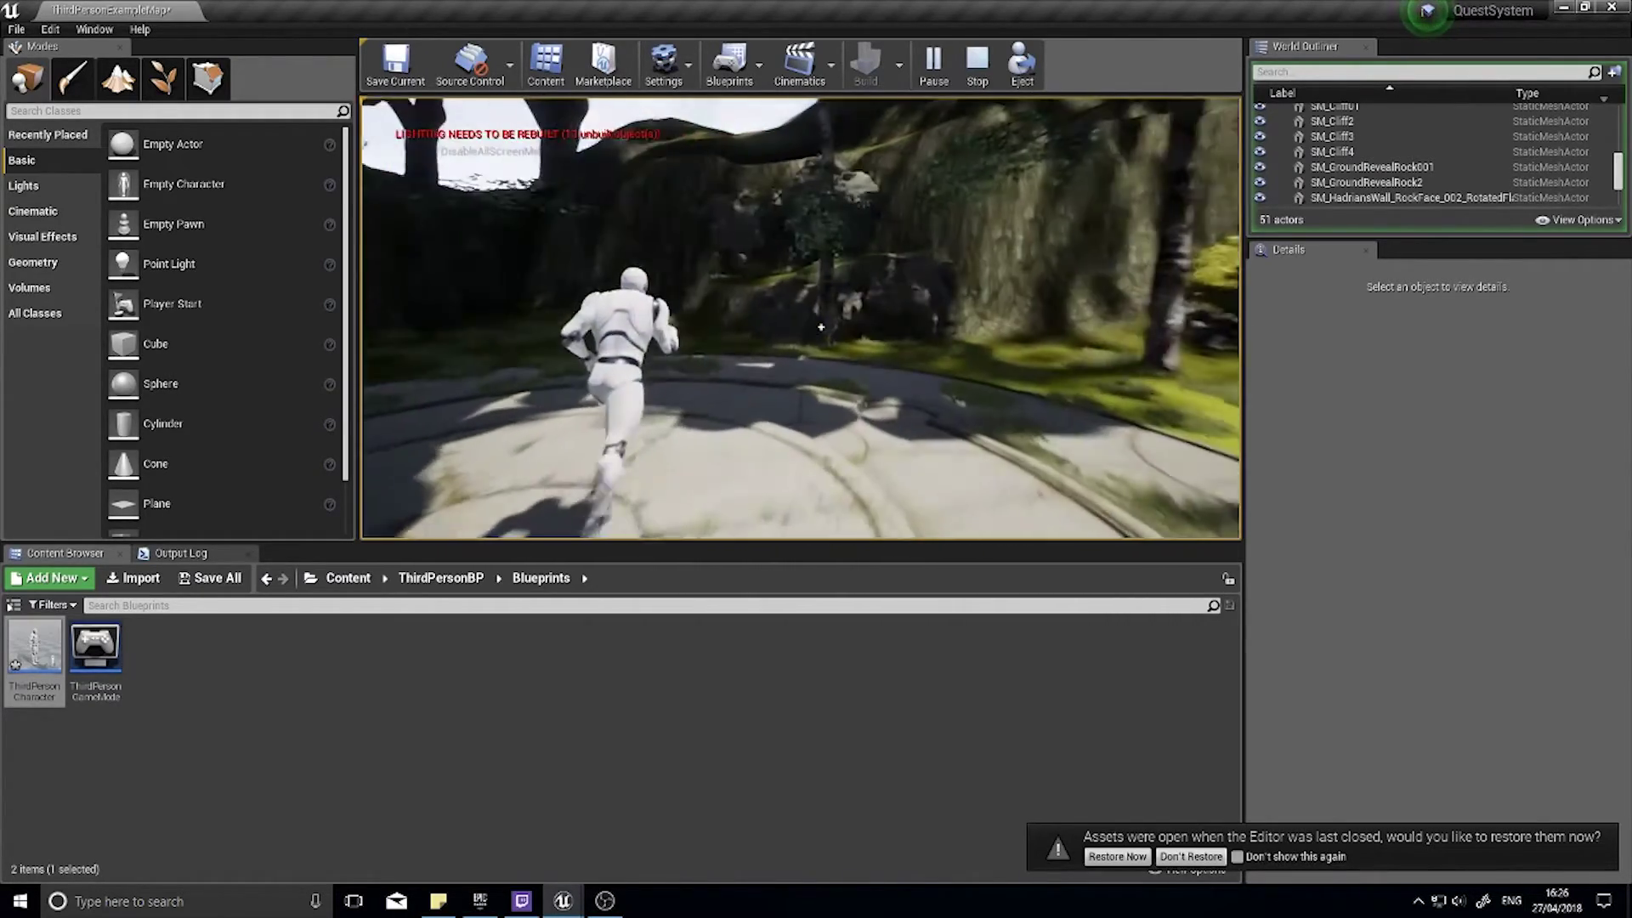
key("w")
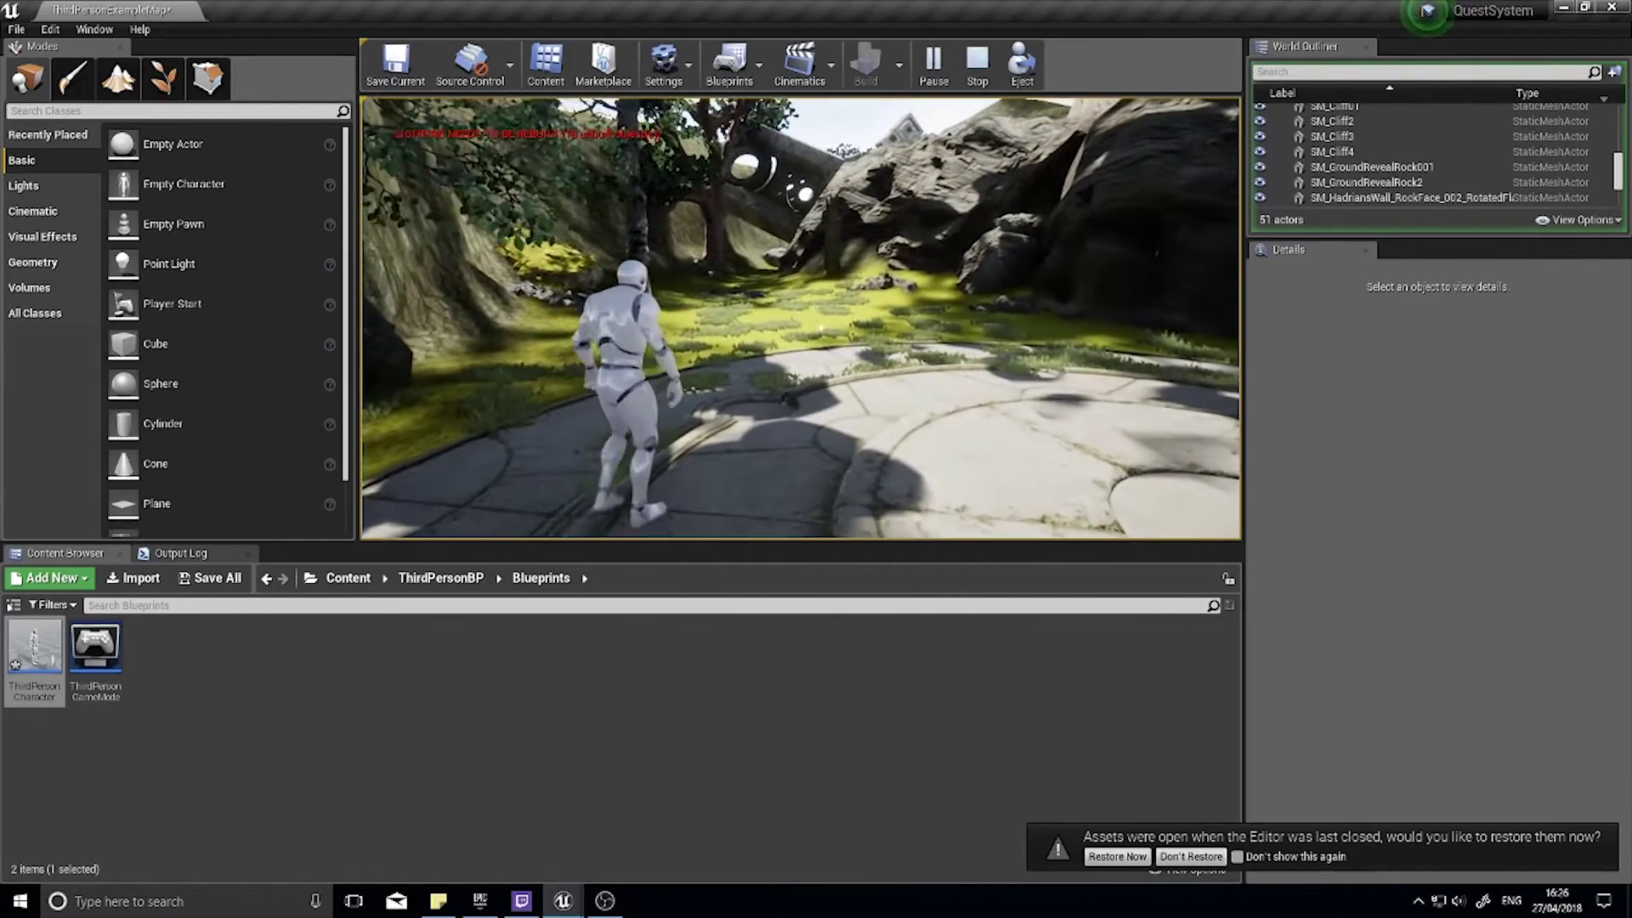
key("Escape")
- Reopen the ThirdPersonCharacter blueprint, set the CameraBoom's Socket Offset Z to 30 and compile
double_click(34, 651)
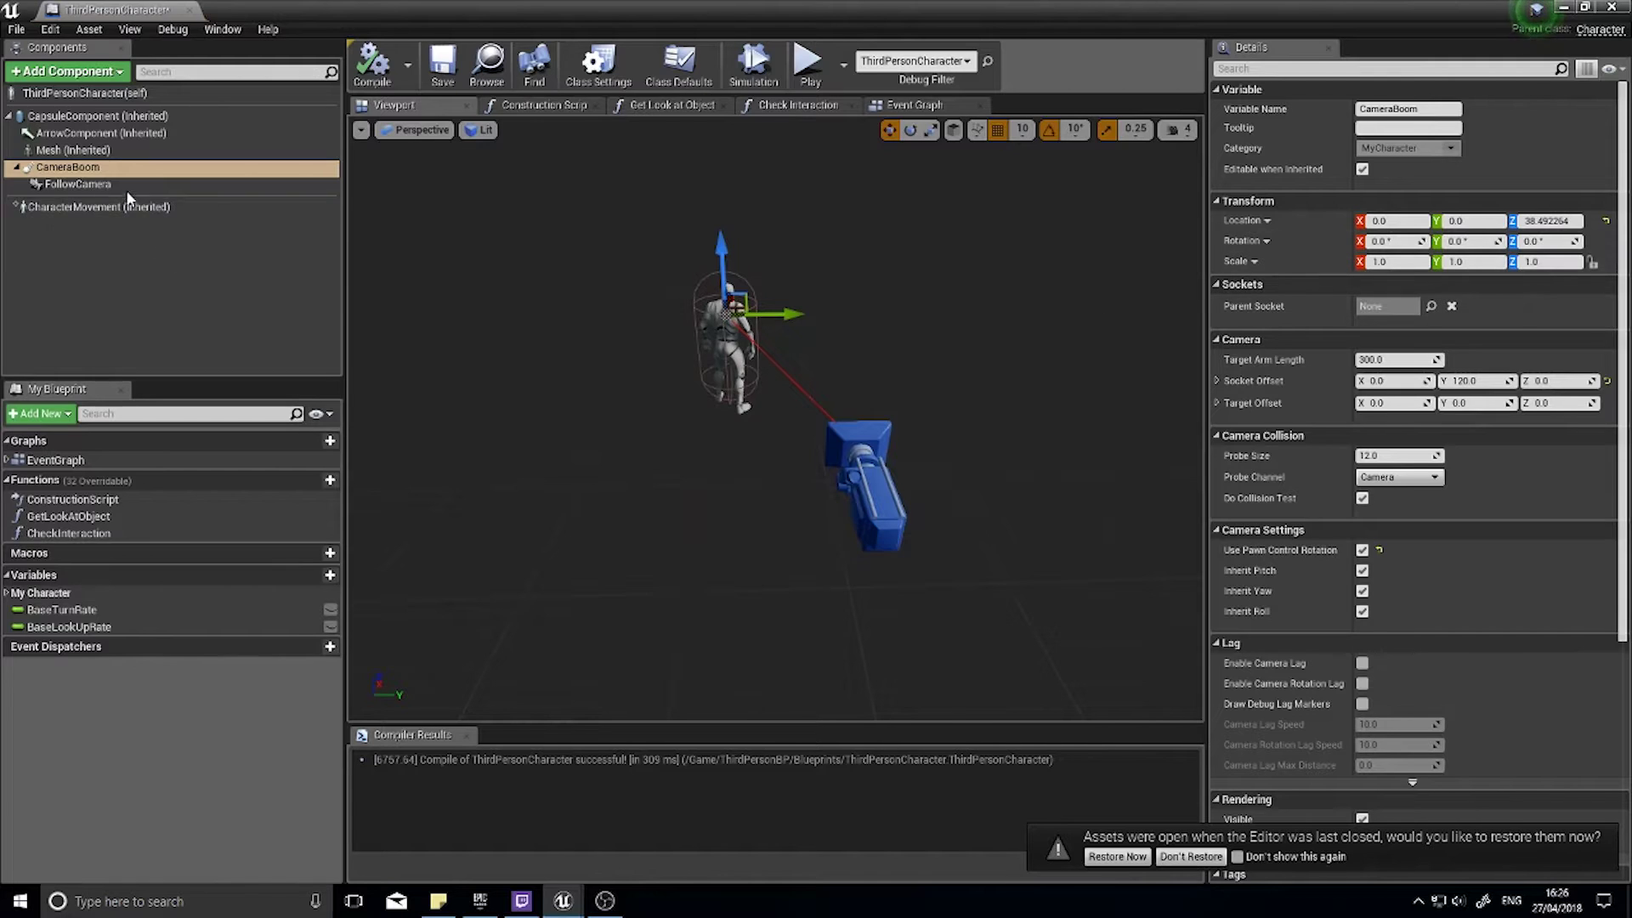
key("Tab")
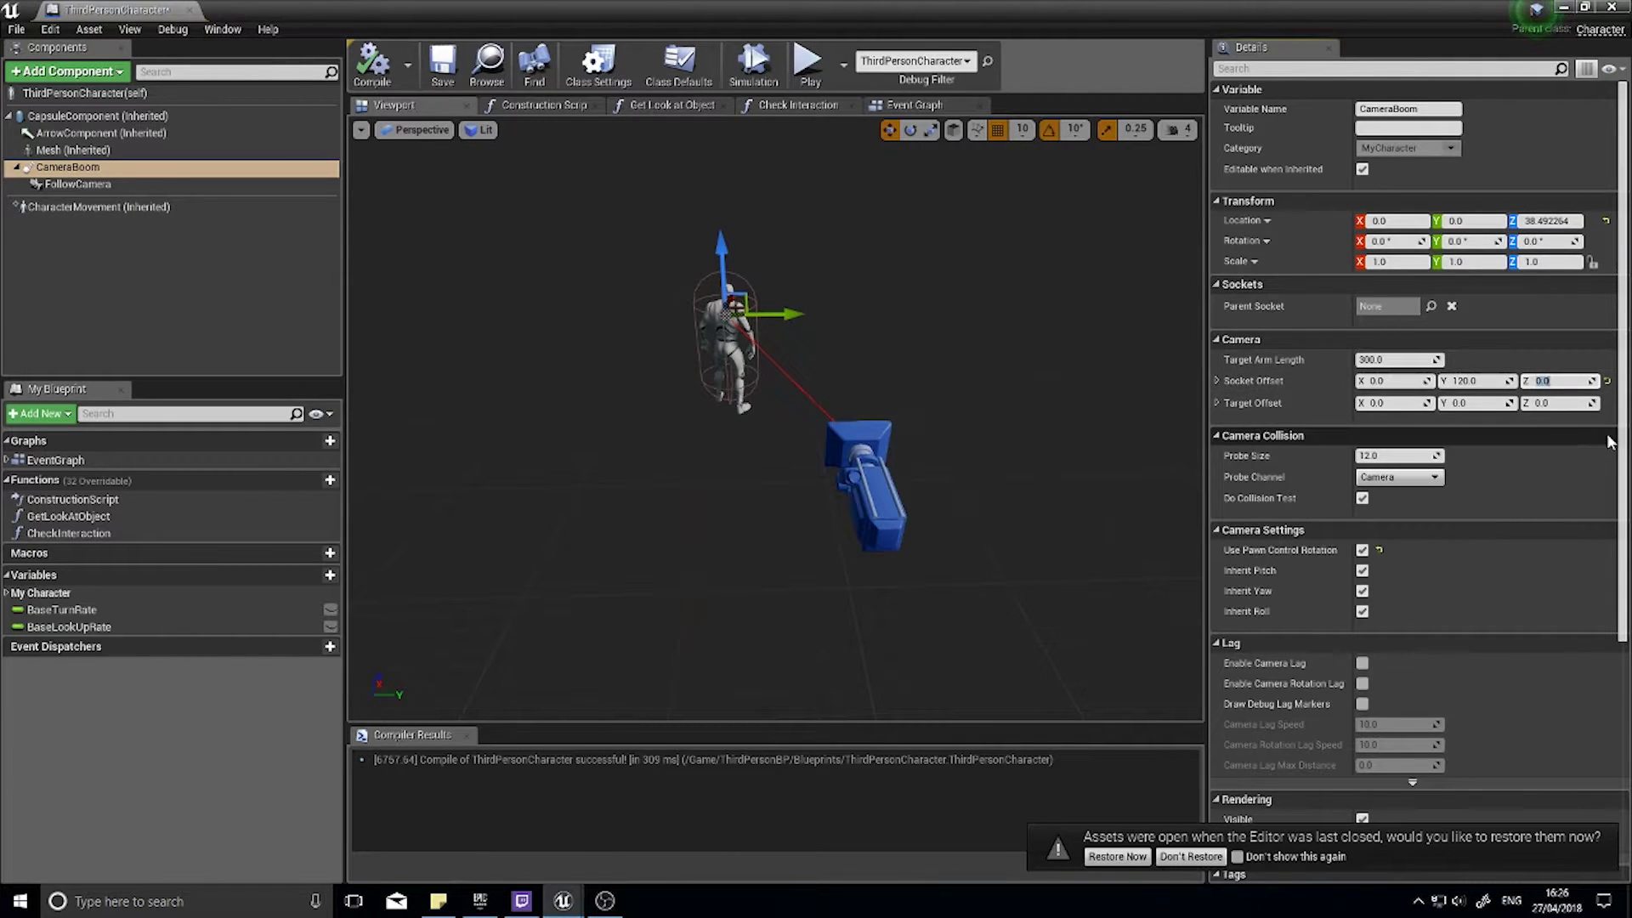
type("30")
key("Return")
left_click(369, 73)
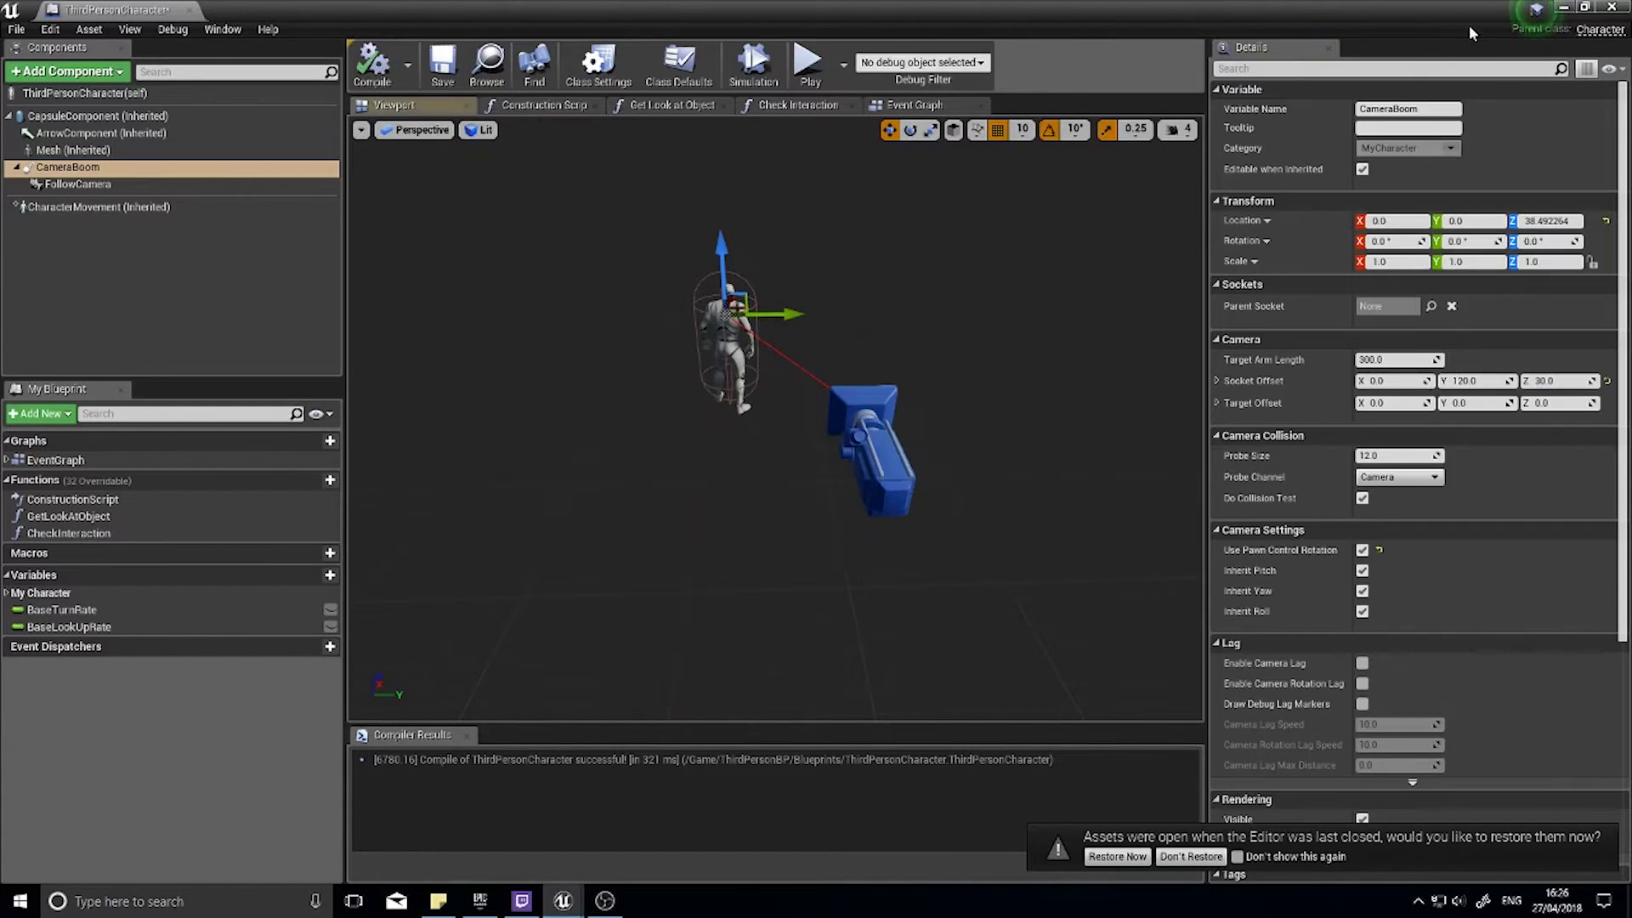
- Play the level briefly to test the raised camera behind the character, and stop playing
left_click(1563, 8)
left_click(932, 61)
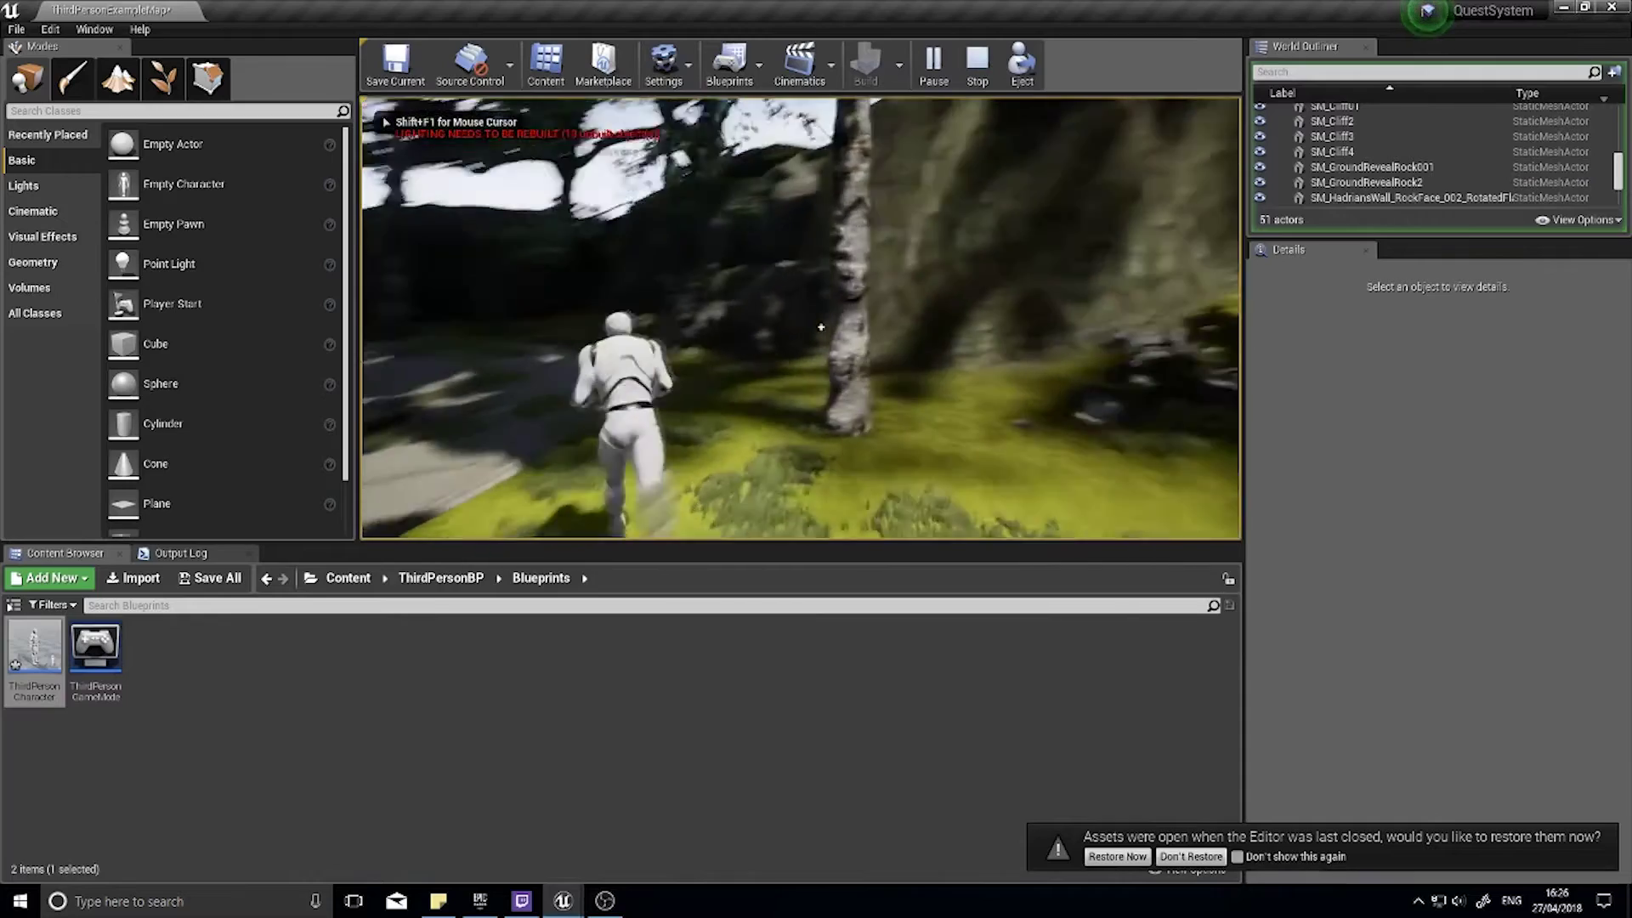
key("Escape")
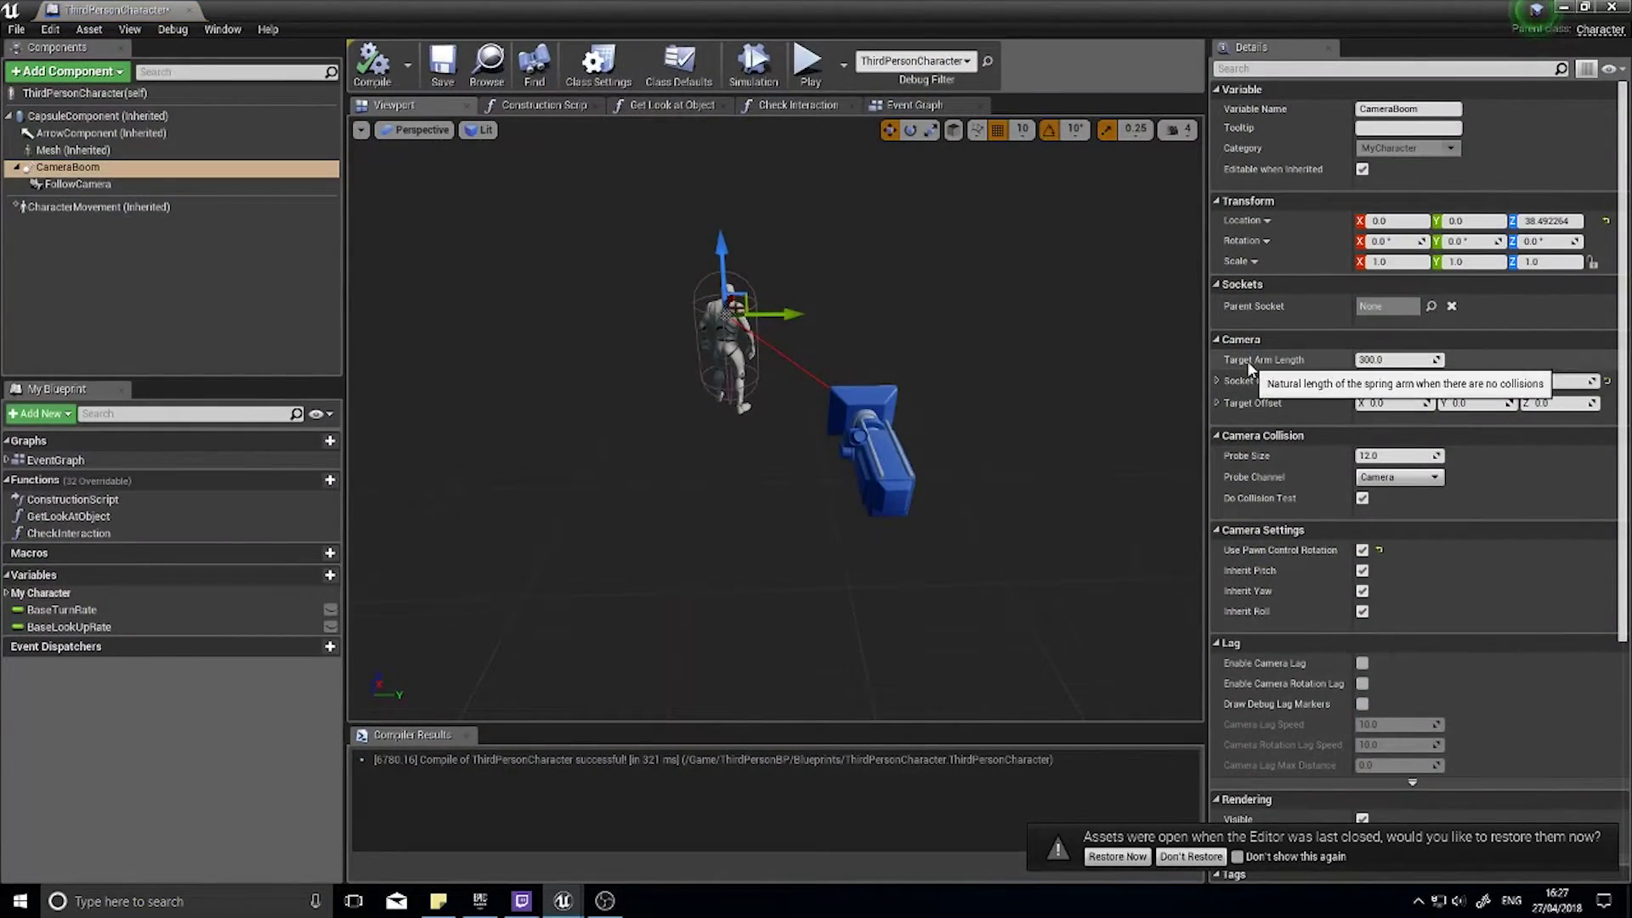
- Set the CameraBoom's Target Arm Length to 150 in the character blueprint and compile it
left_click(1372, 359)
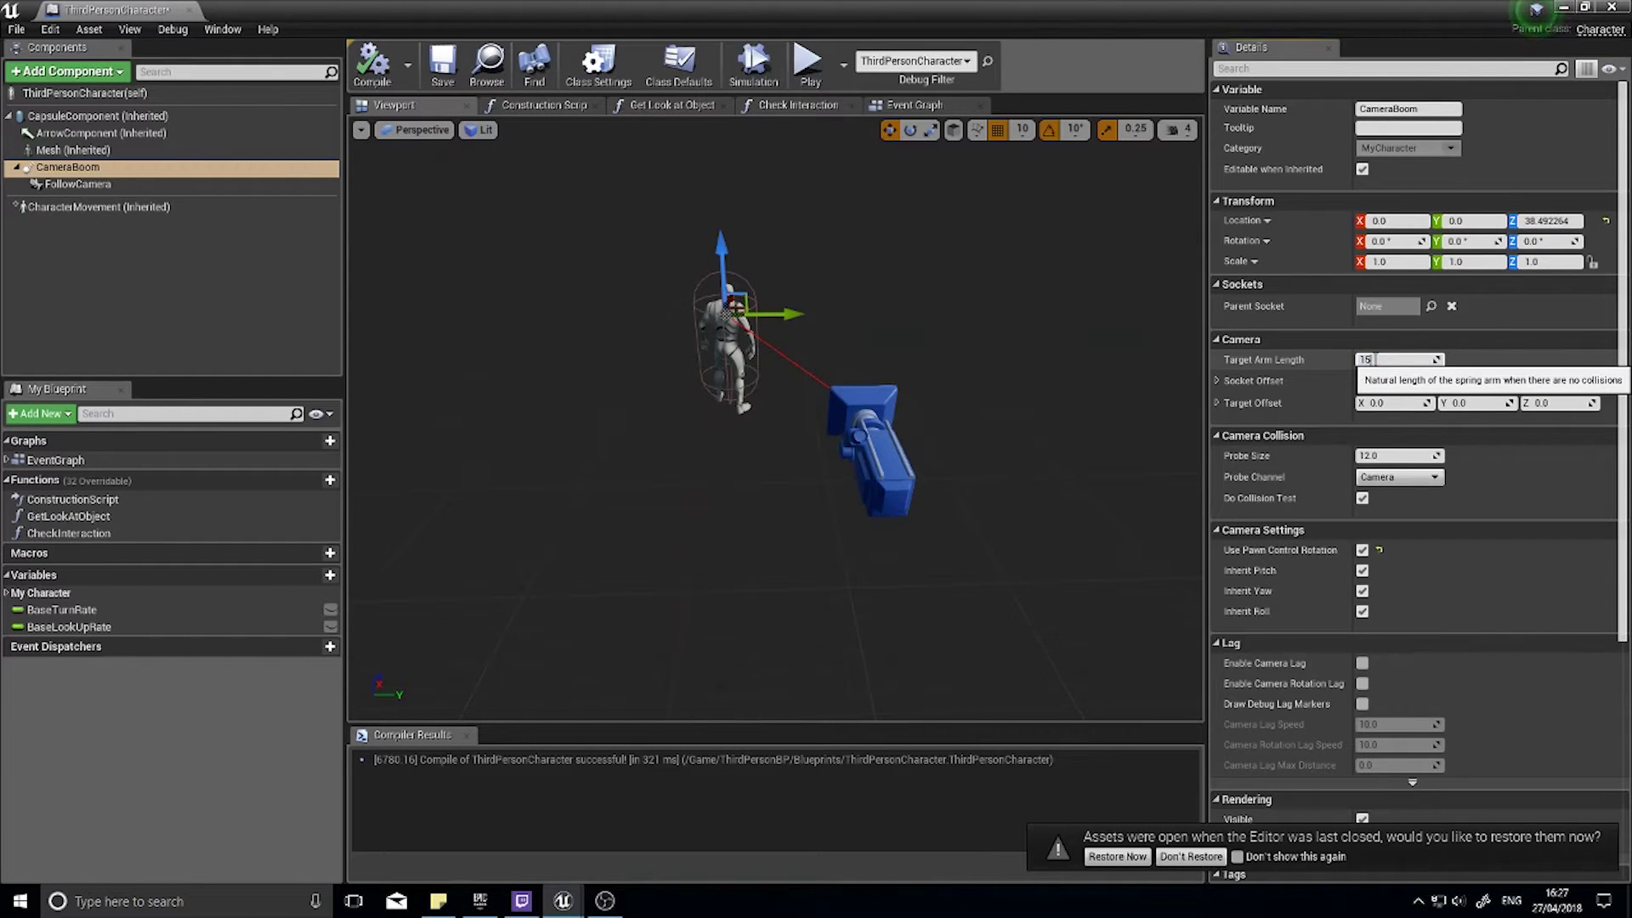
left_click(374, 75)
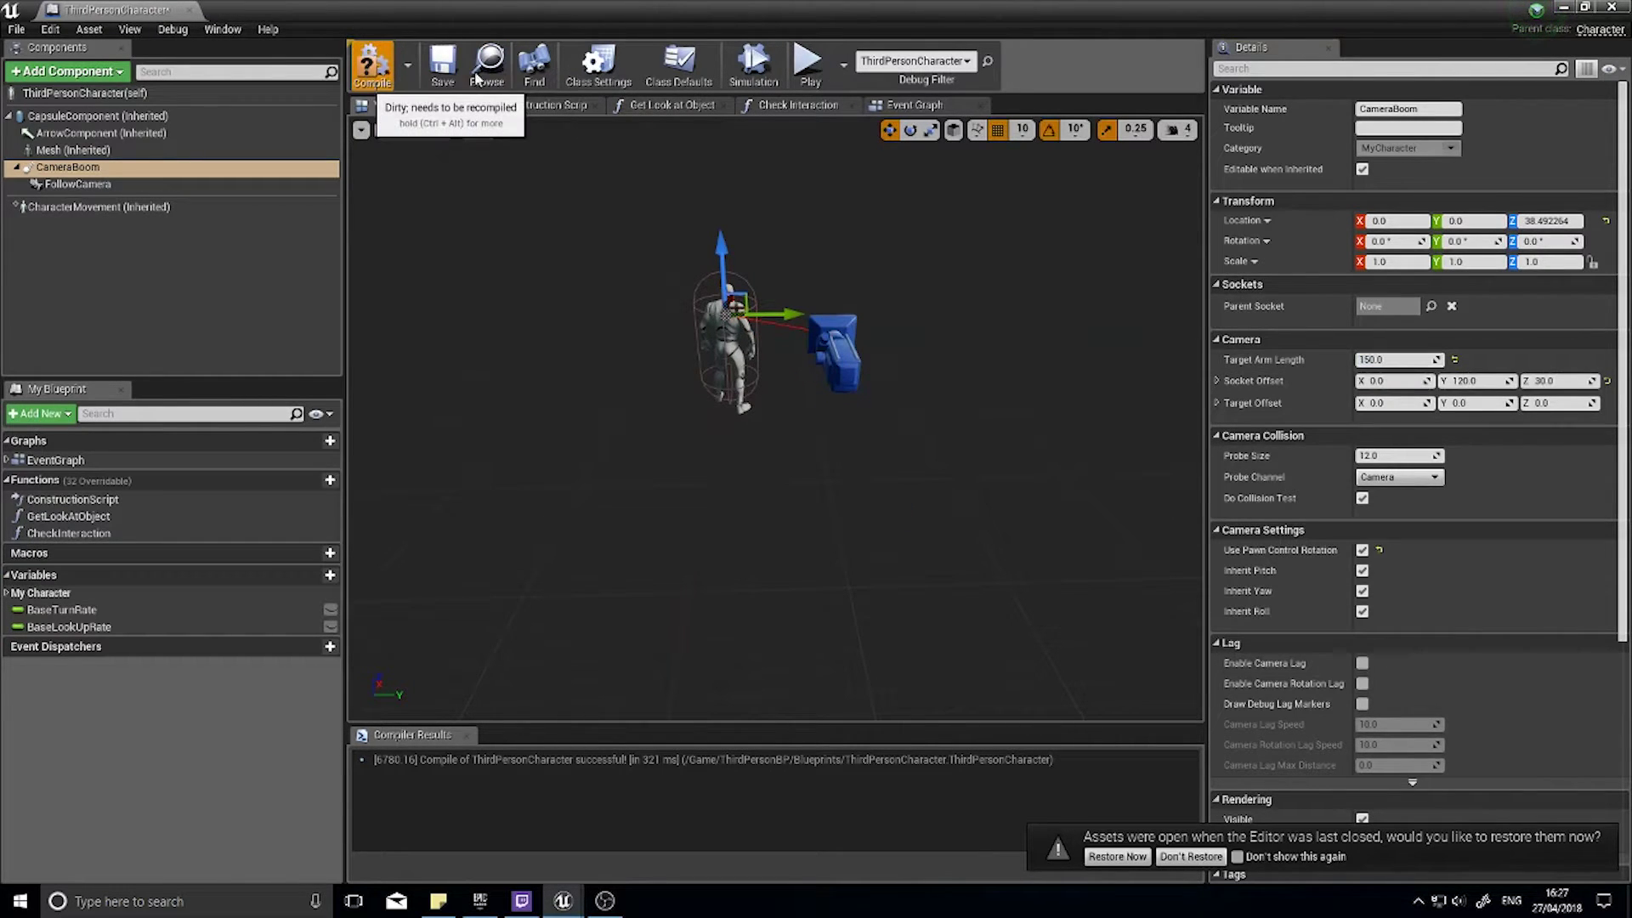
- Play the level and move the character in several directions to test the closer over-the-shoulder camera
left_click(1564, 7)
left_click(933, 68)
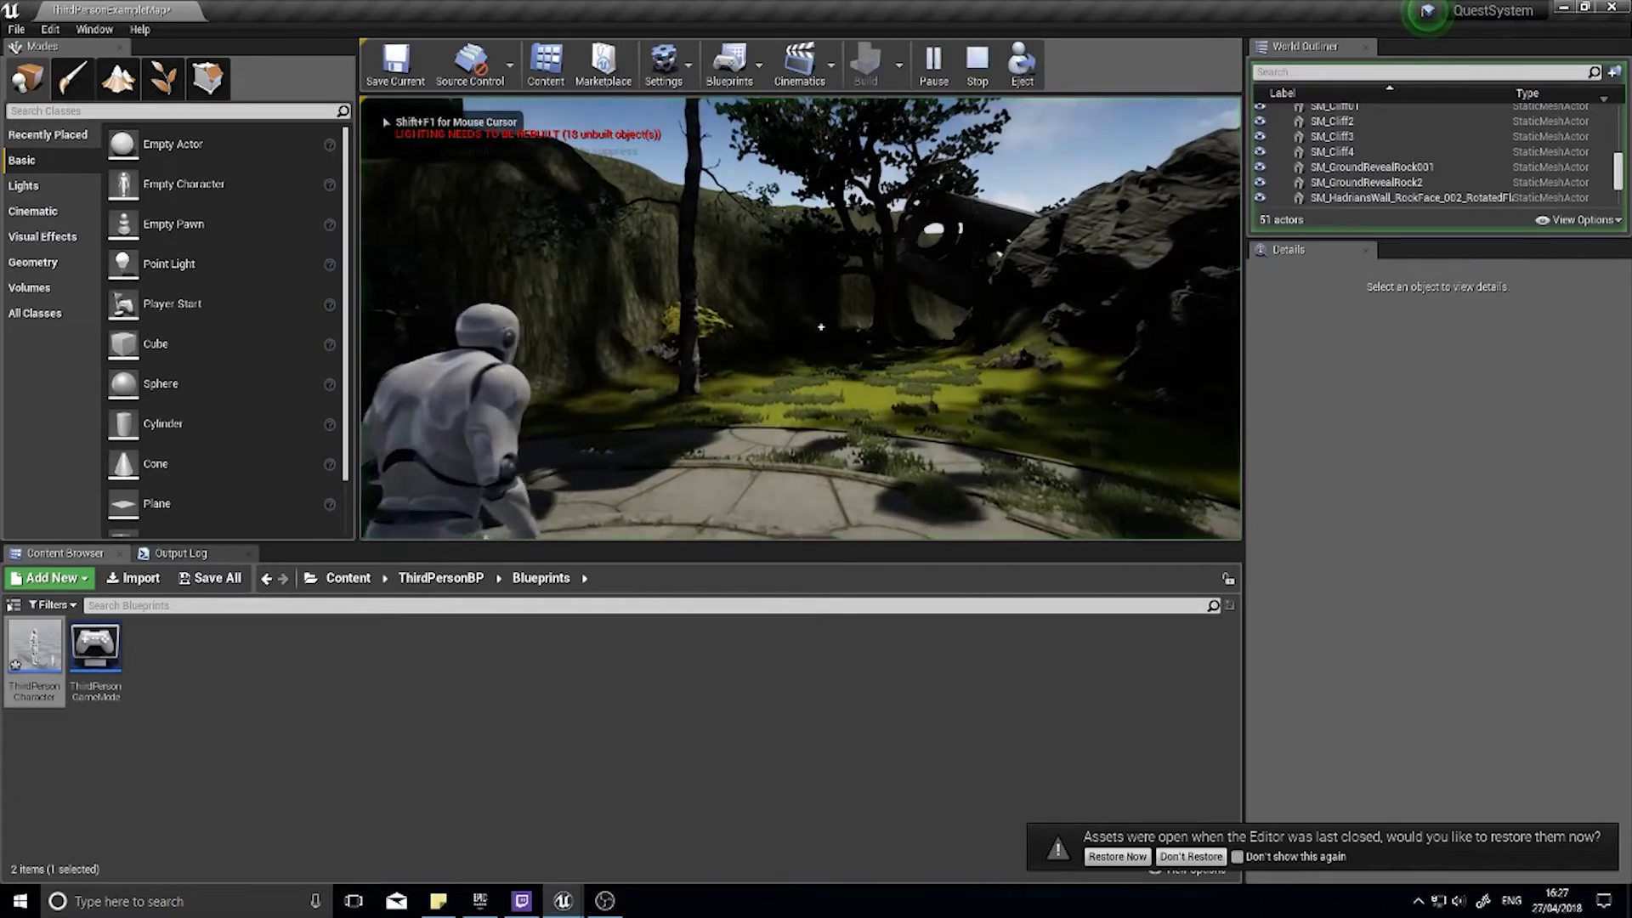
key("w")
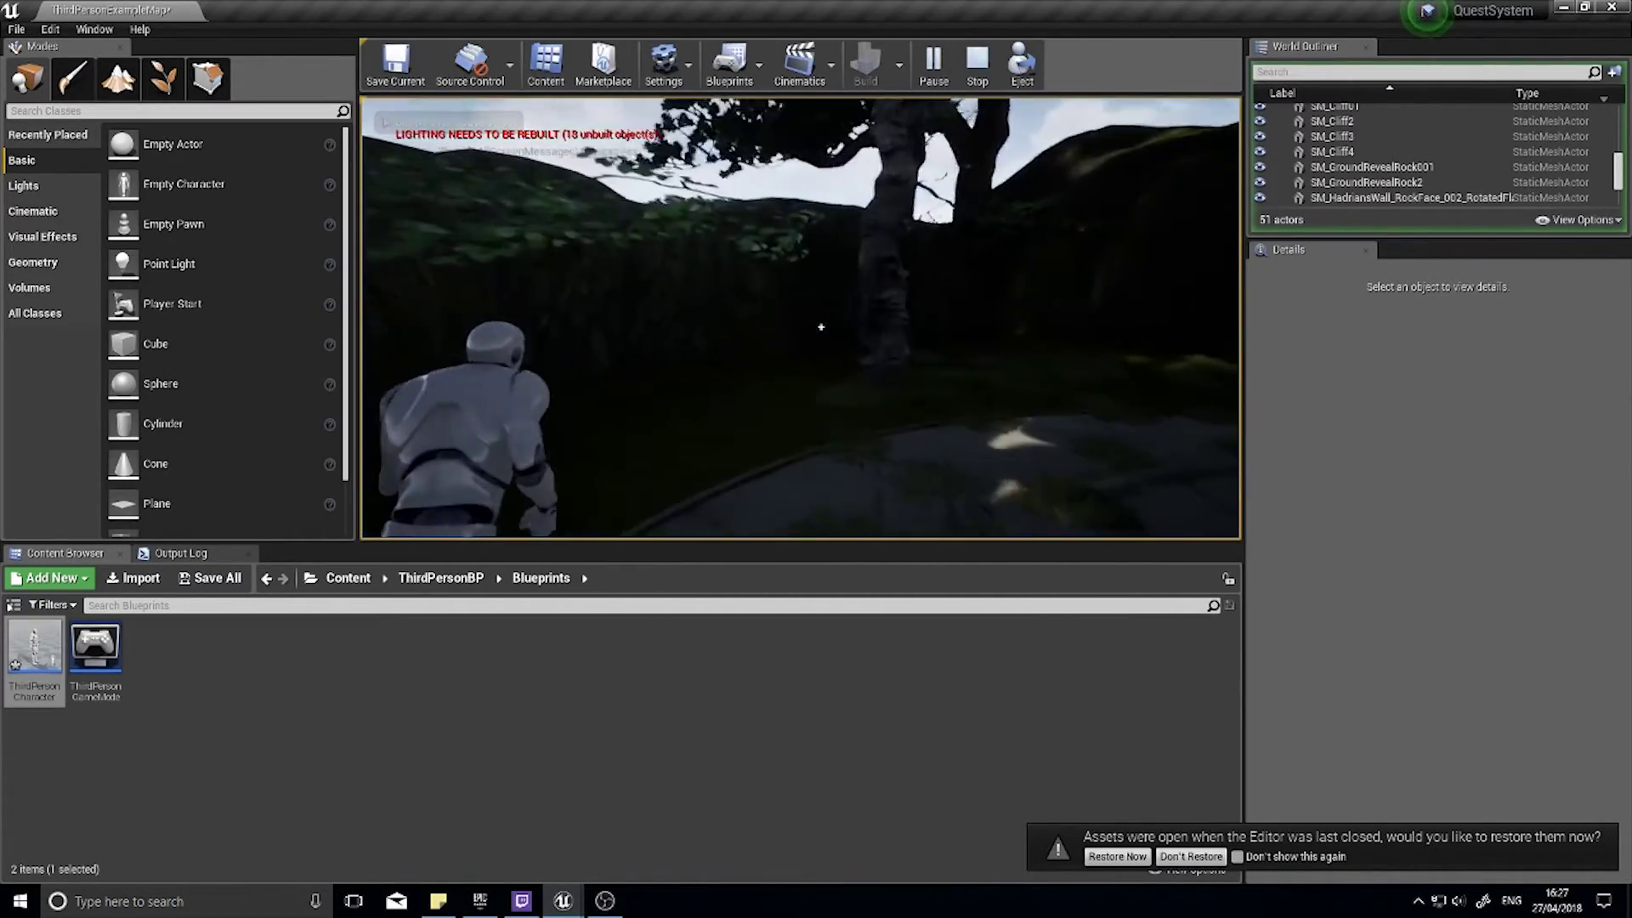
key("d")
key("w")
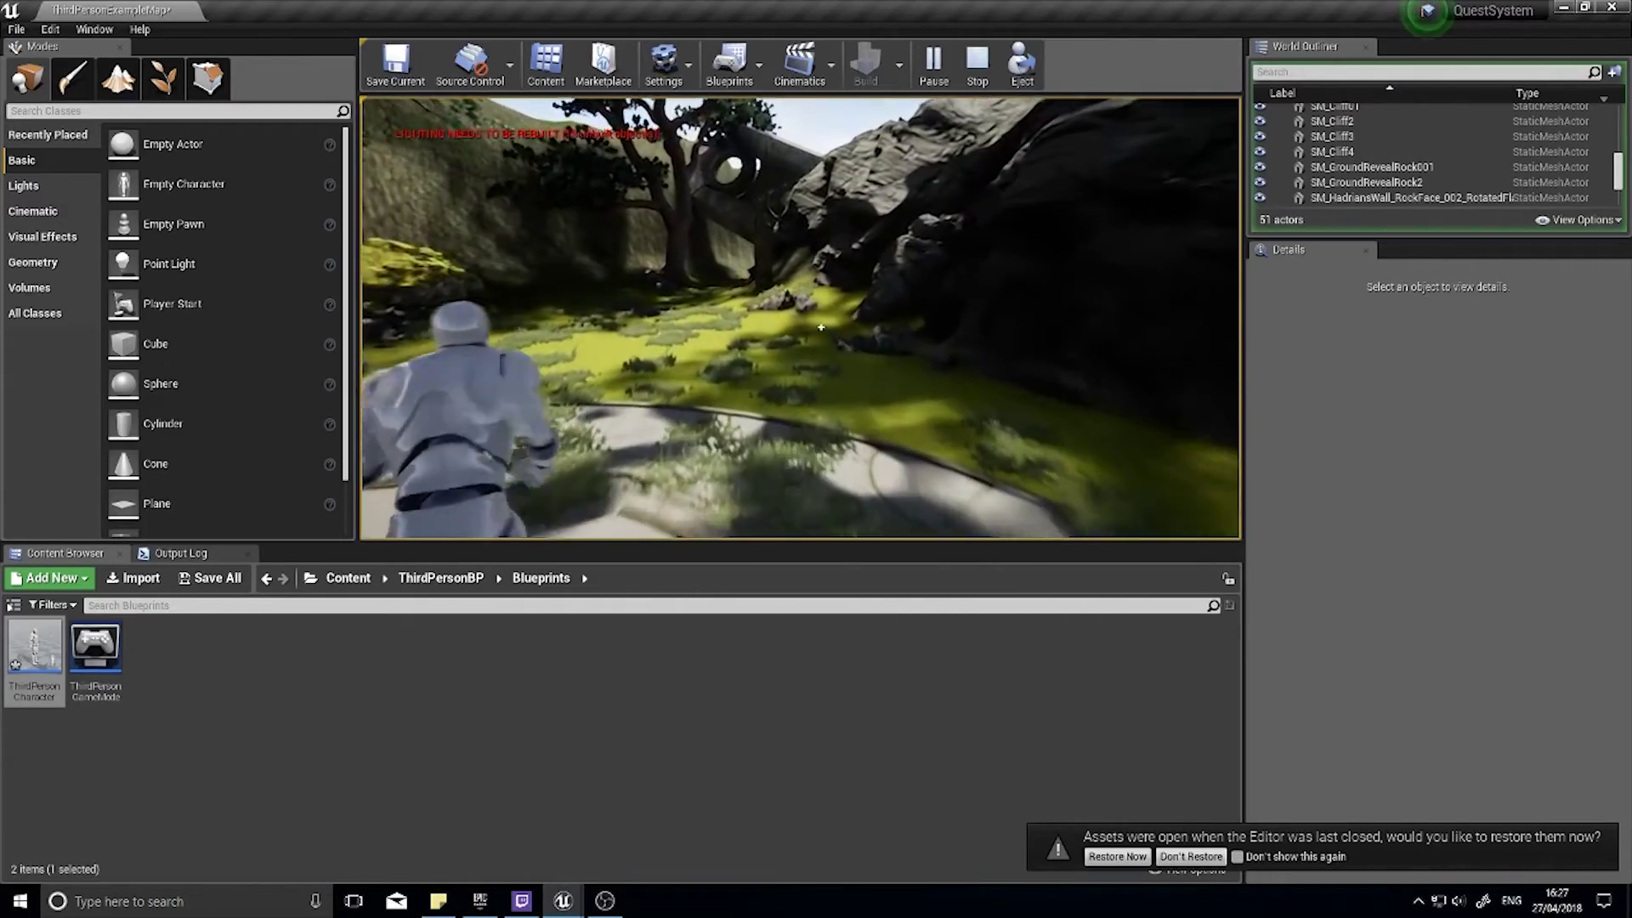
key("d")
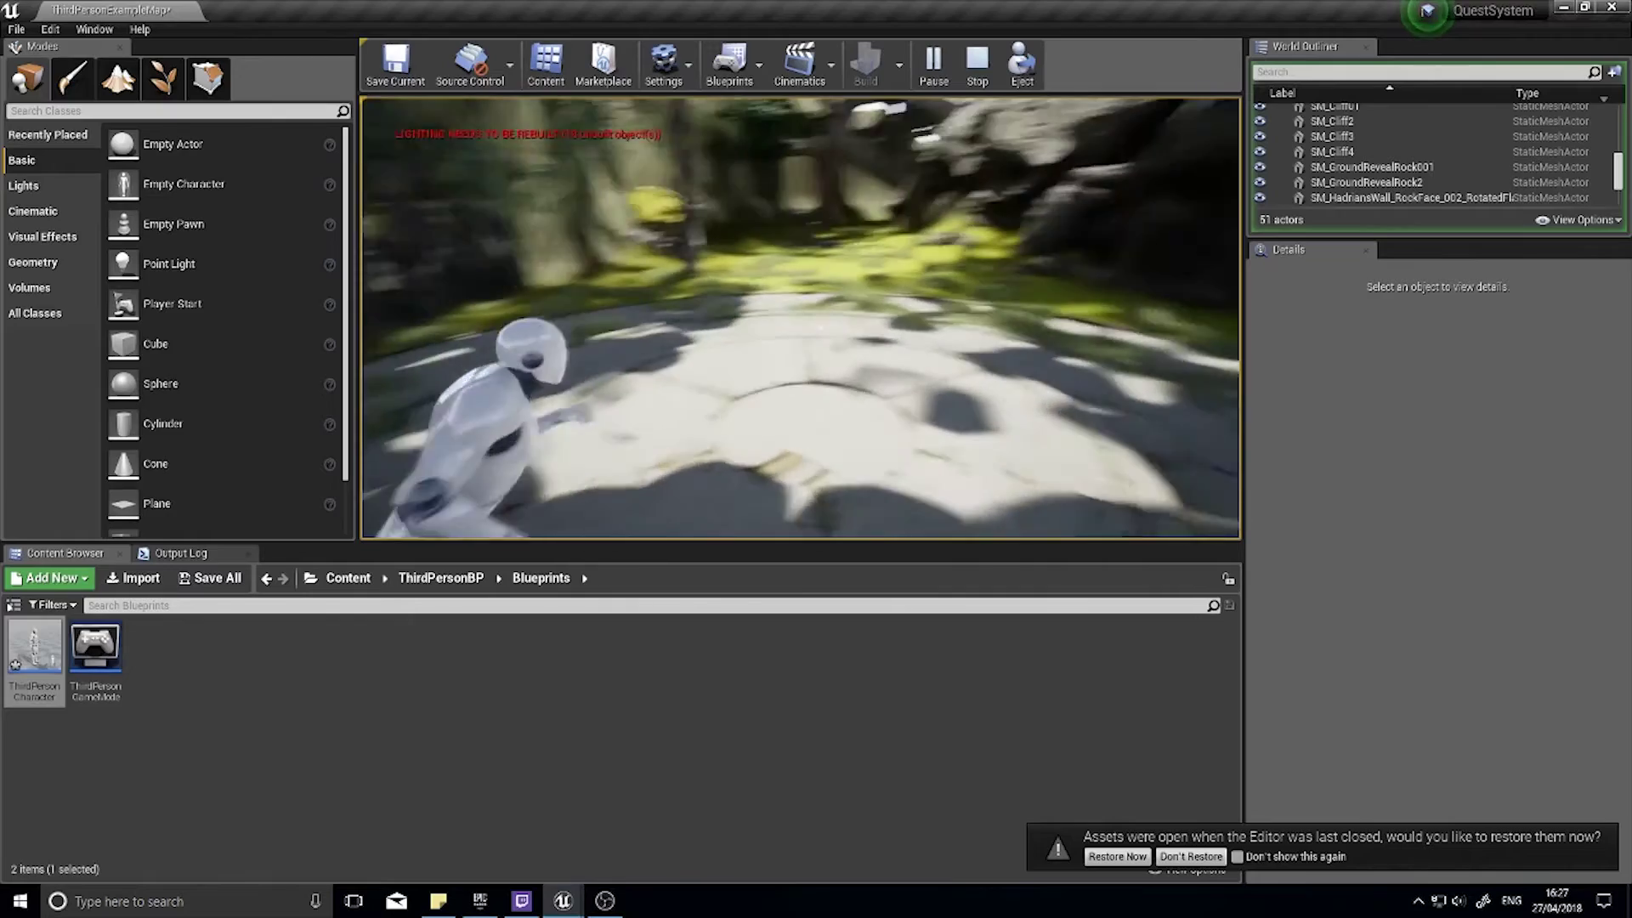
key("d")
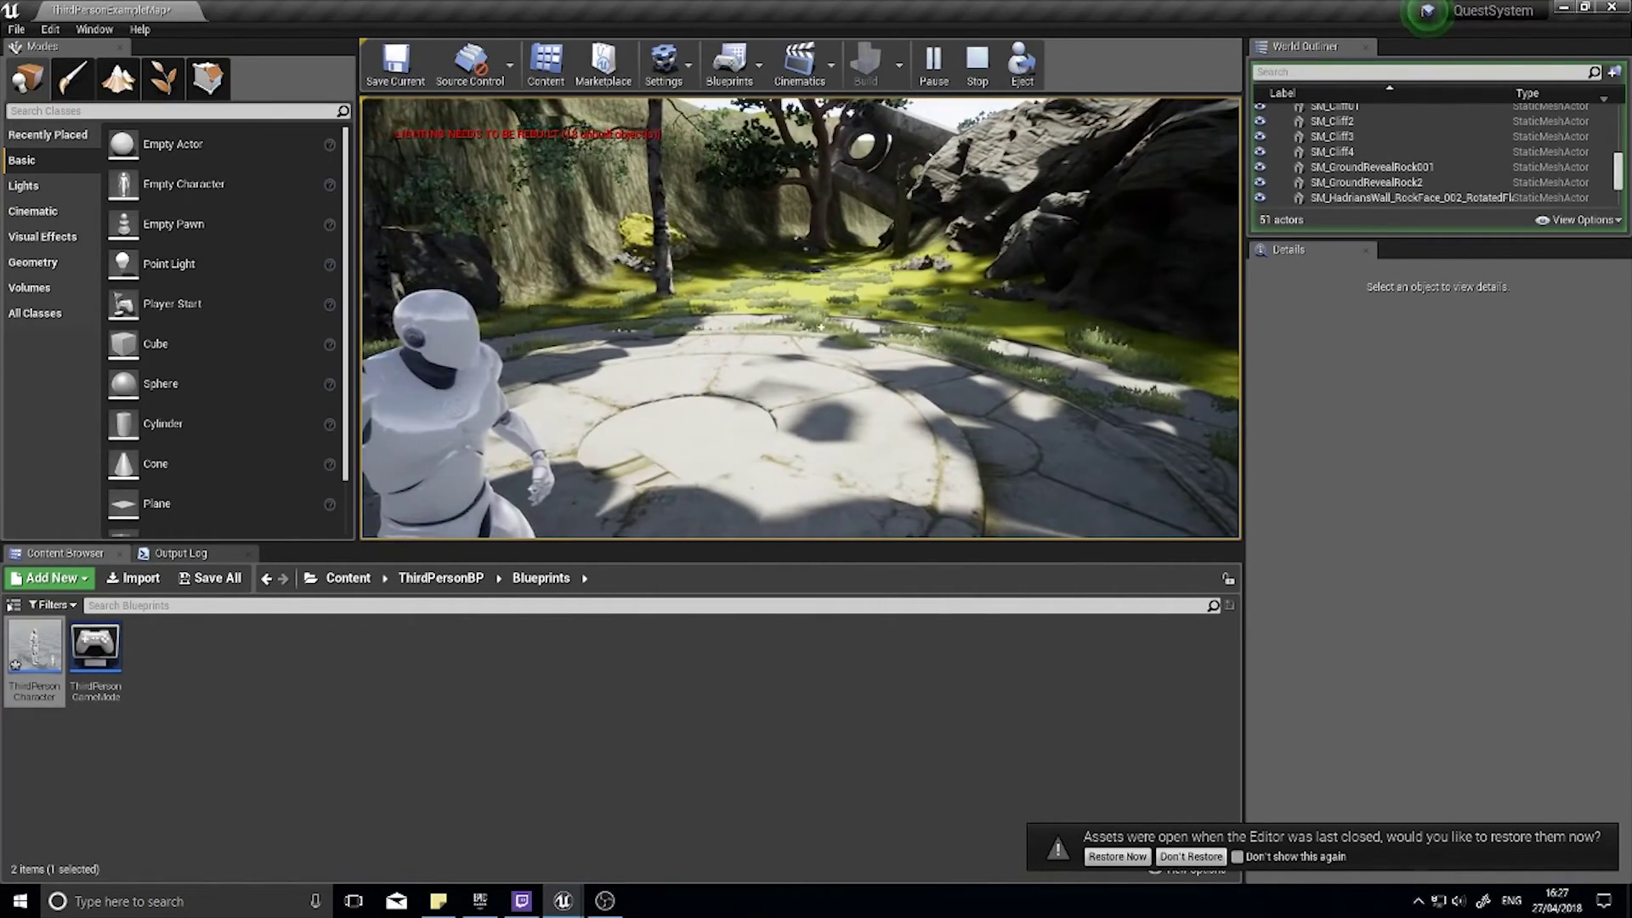
key("w")
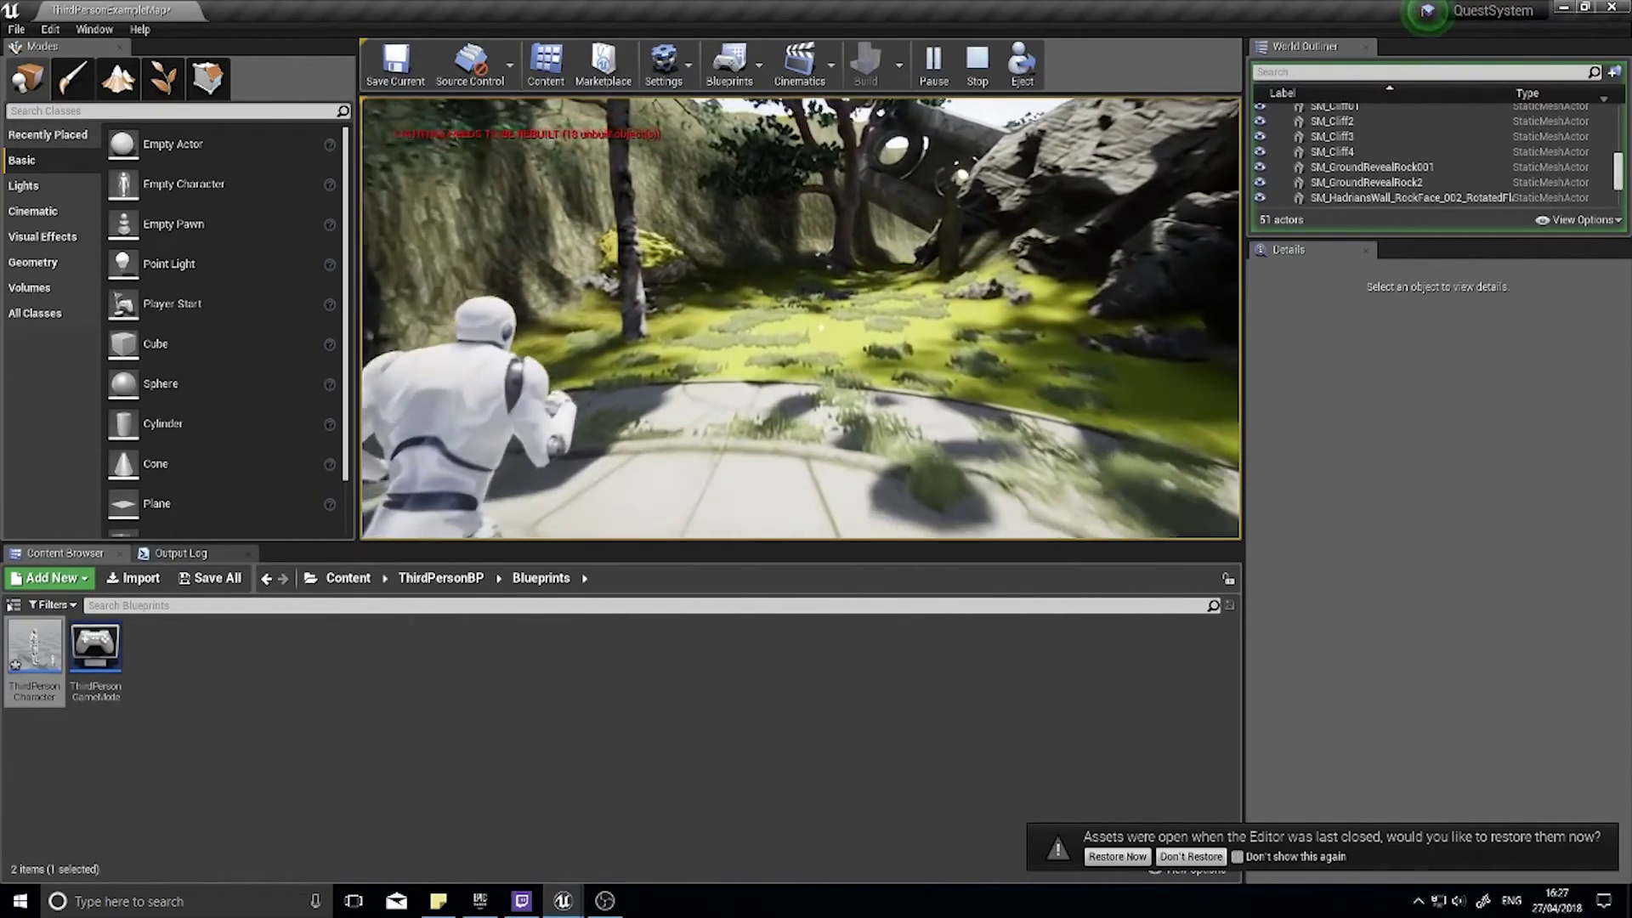
key("s")
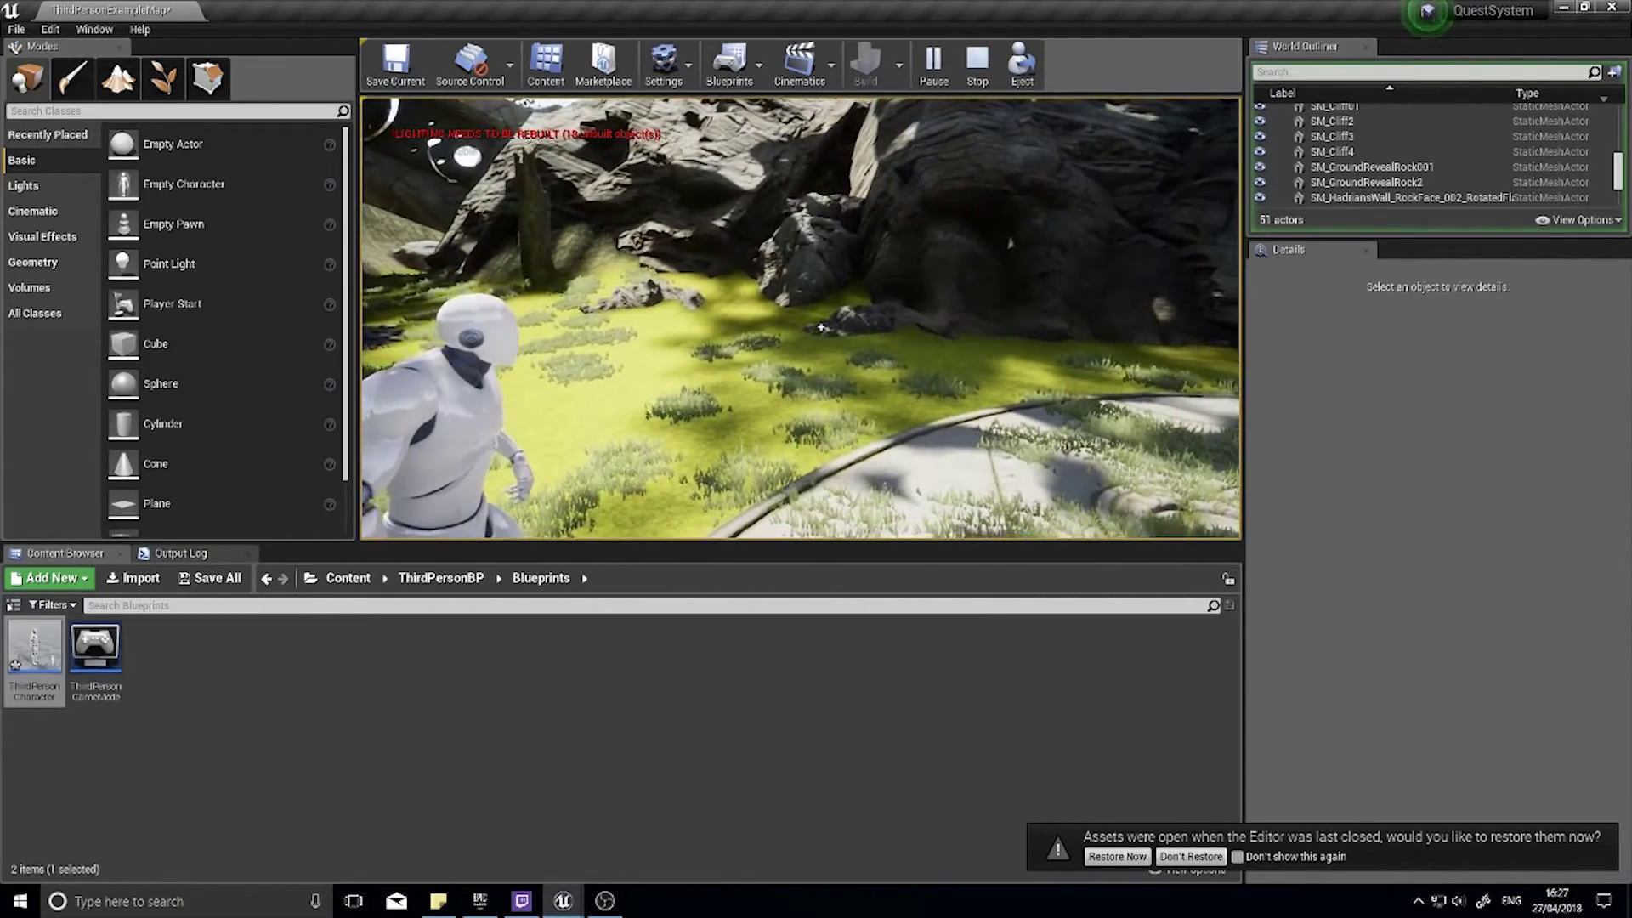
key("w")
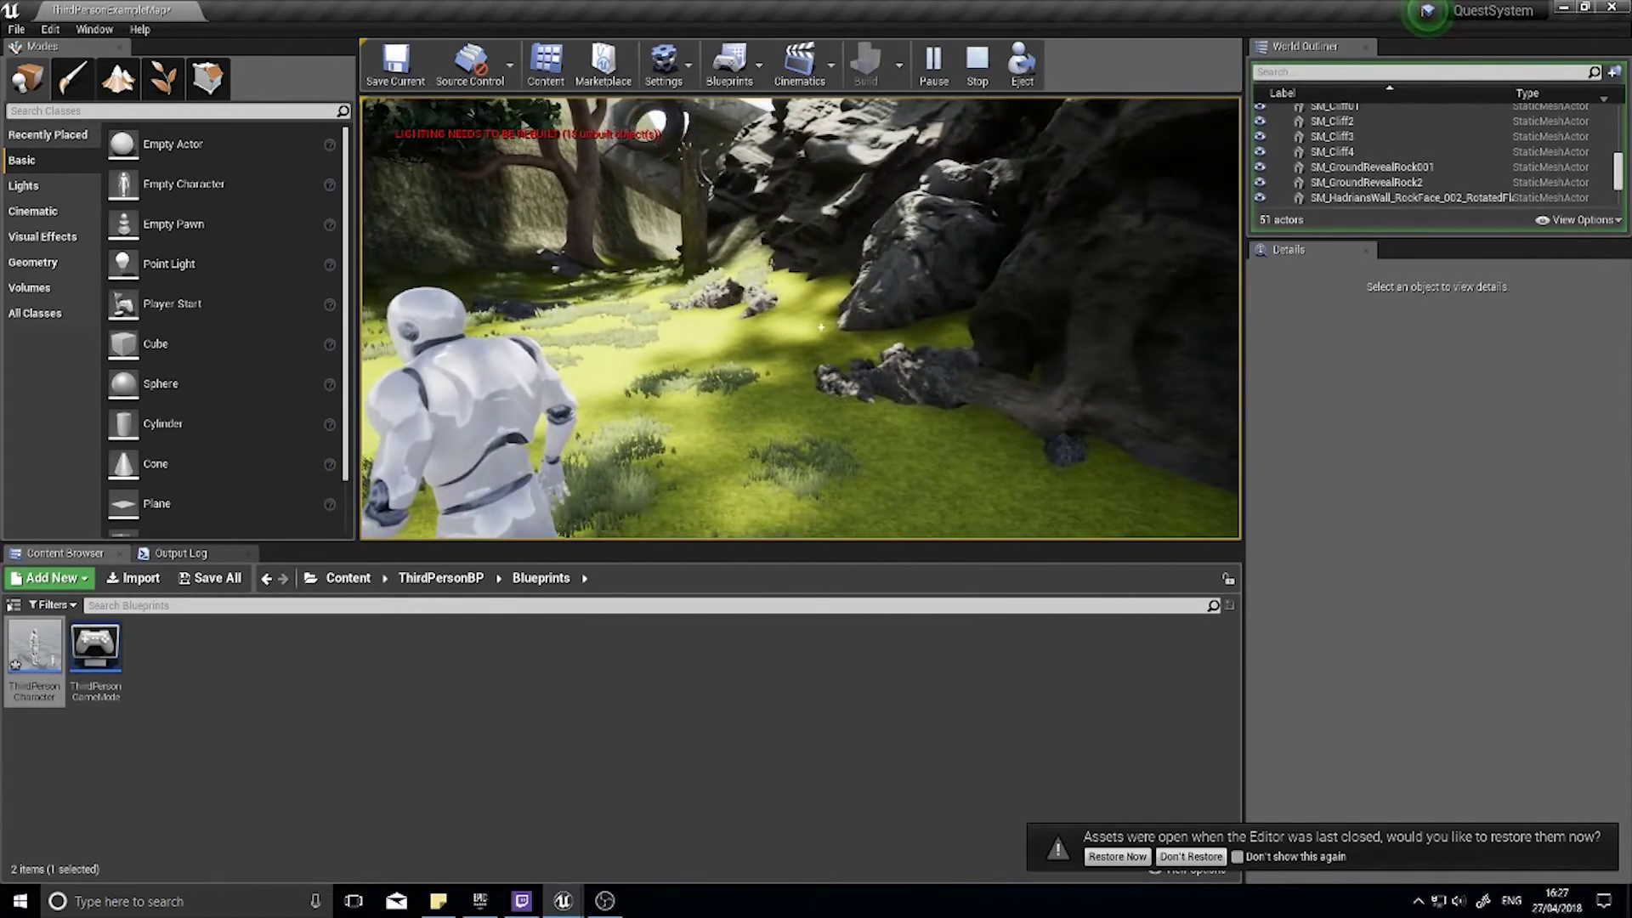